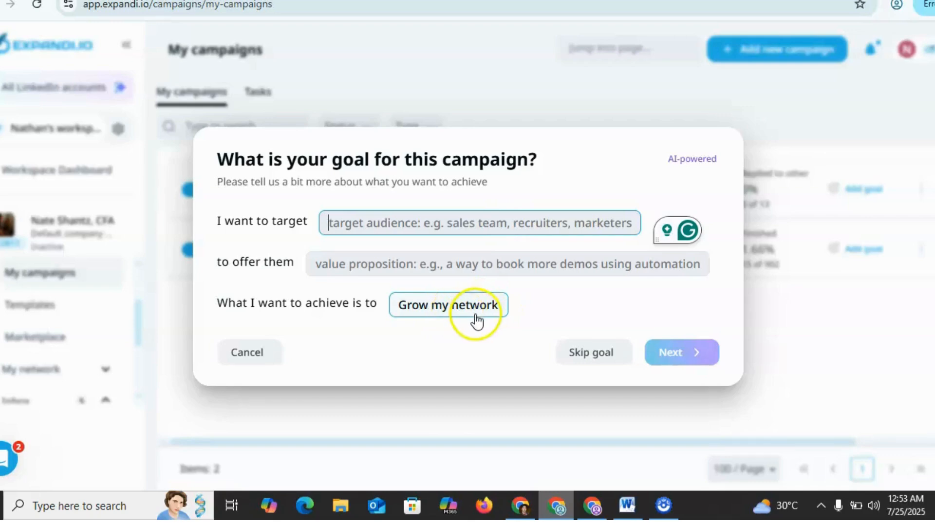
- Skip the campaign goal and add the Generate more leads use case to the template filters
click(575, 355)
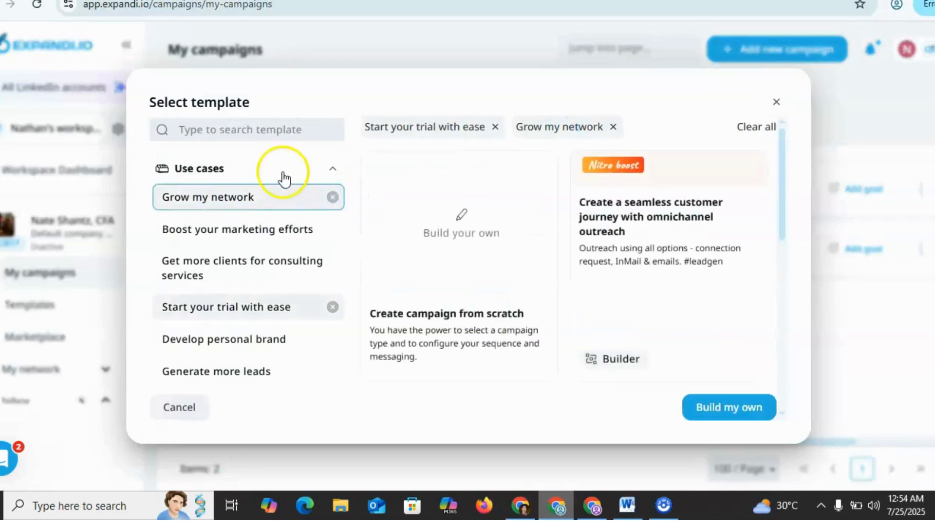
click(279, 127)
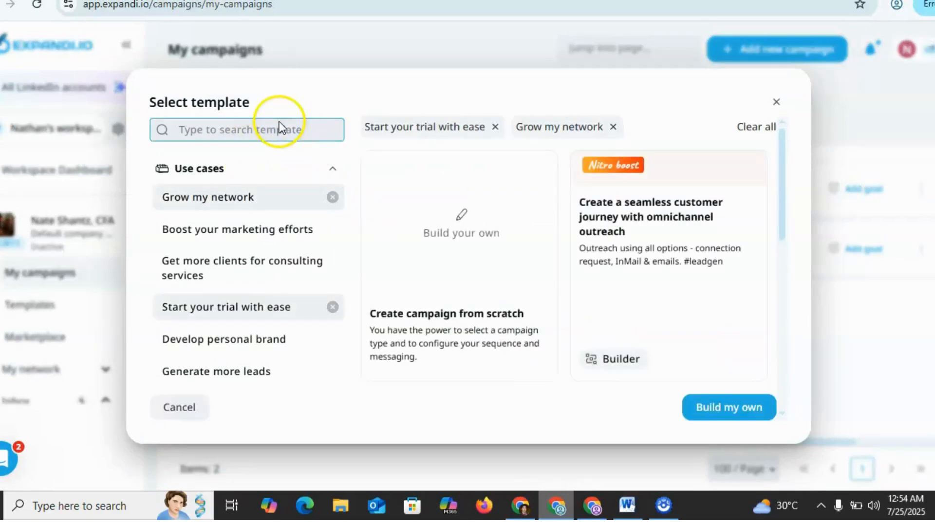
click(288, 372)
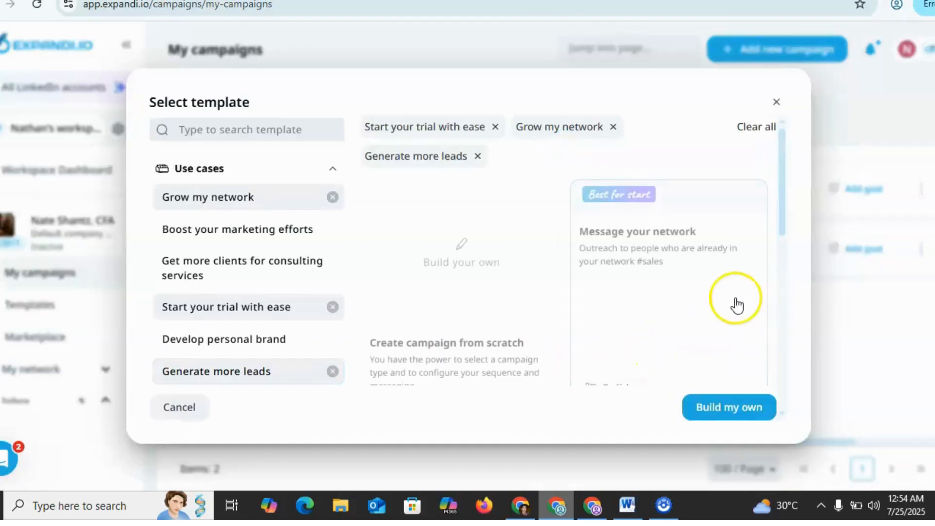
- Load more templates and create a campaign from the "Engage through Open InMail or connection requests" template
scroll(782, 300, down, 5)
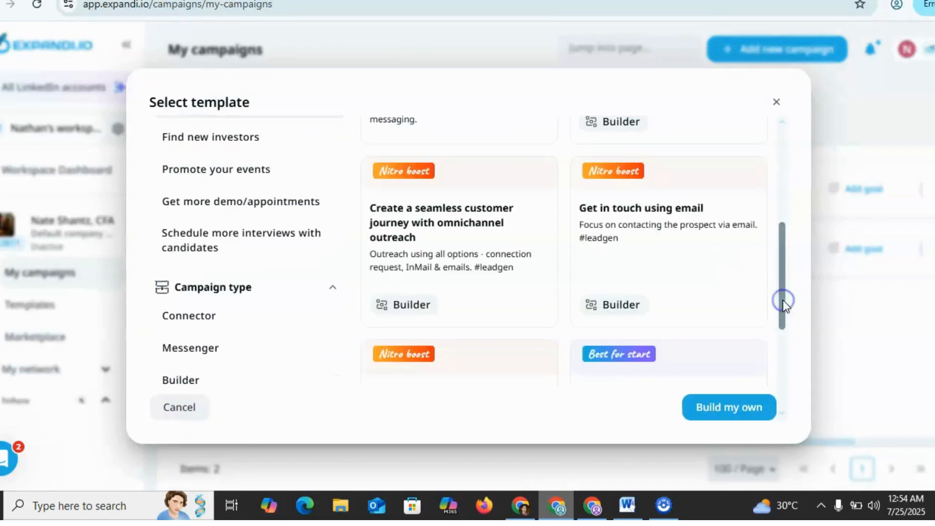
scroll(784, 353, down, 5)
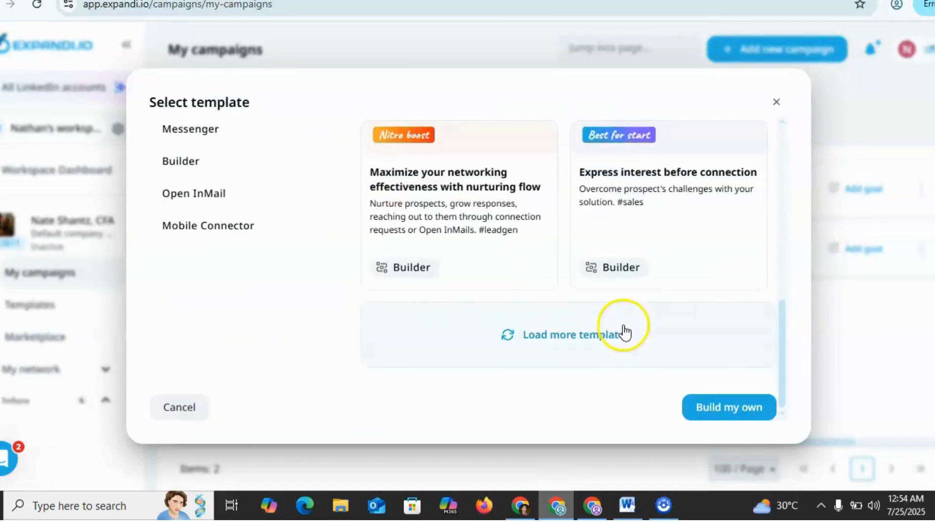
click(619, 336)
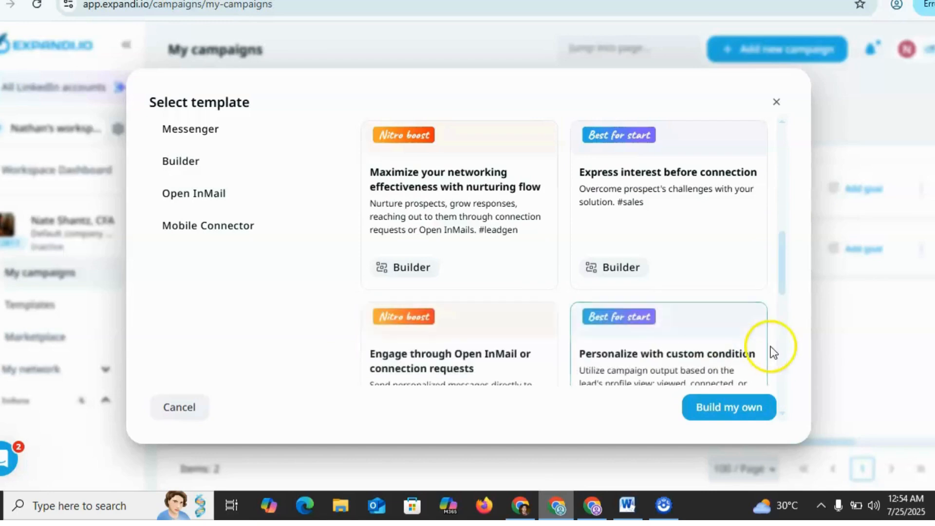
click(498, 374)
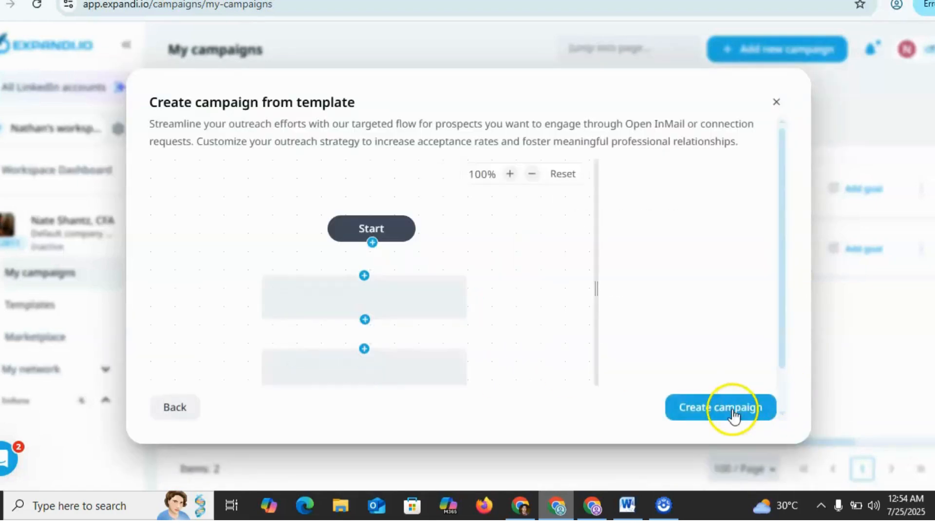
click(712, 415)
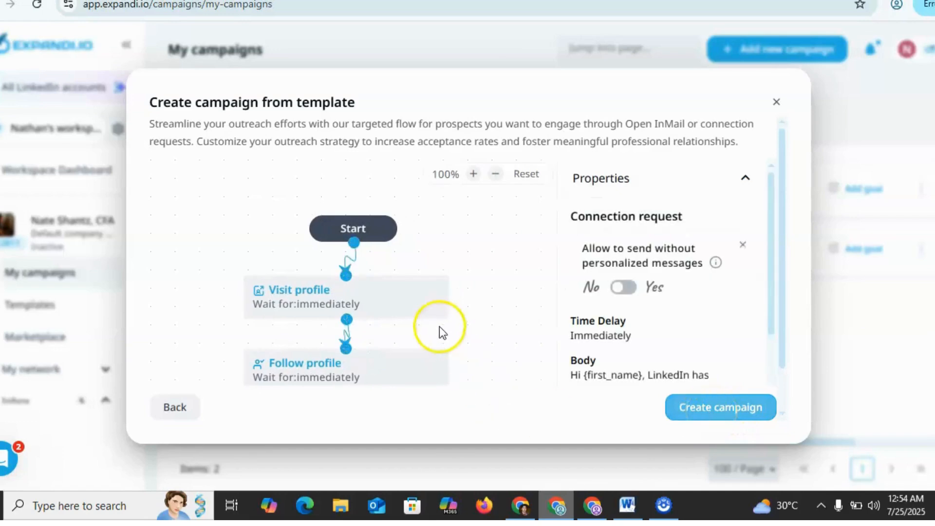
click(721, 411)
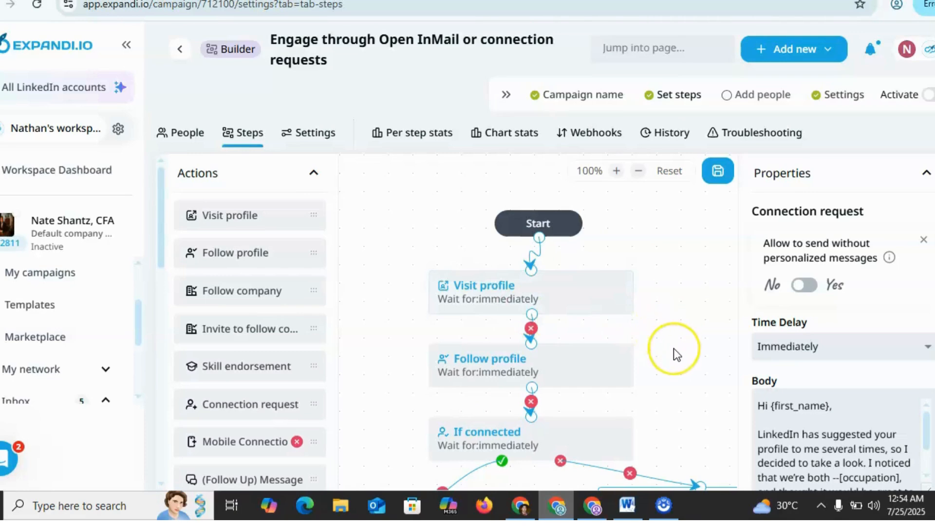
- Examine the campaign's step flow, from the first profile visit through the connection, follow-up message and Open InMail branches
scroll(672, 300, down, 2)
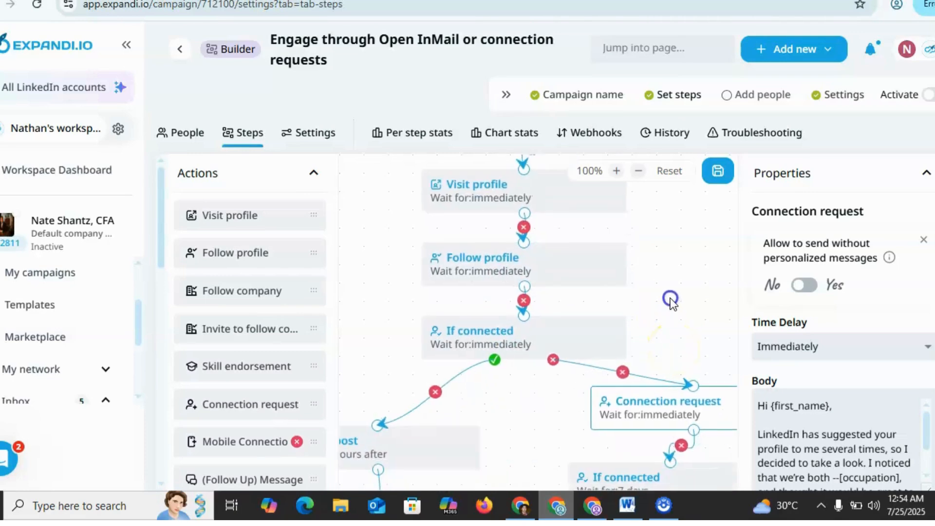
scroll(670, 301, down, 1)
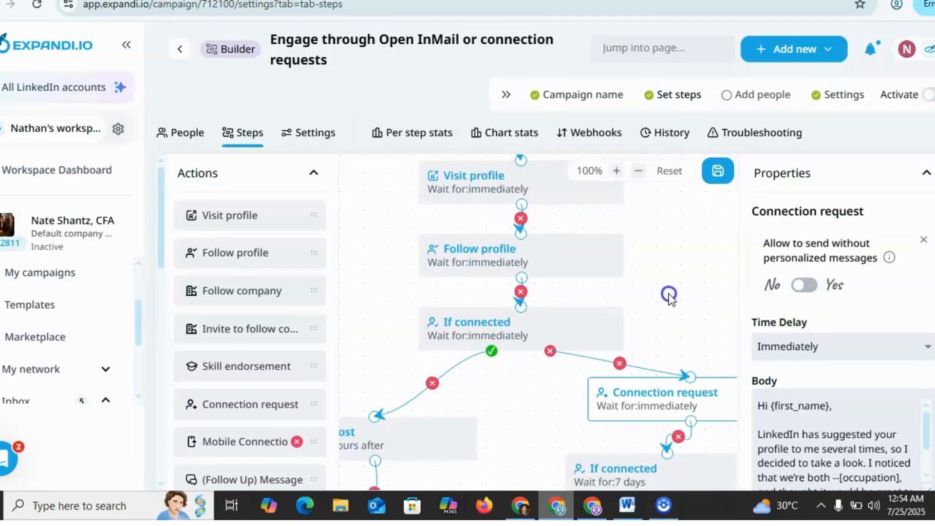
scroll(670, 297, down, 1)
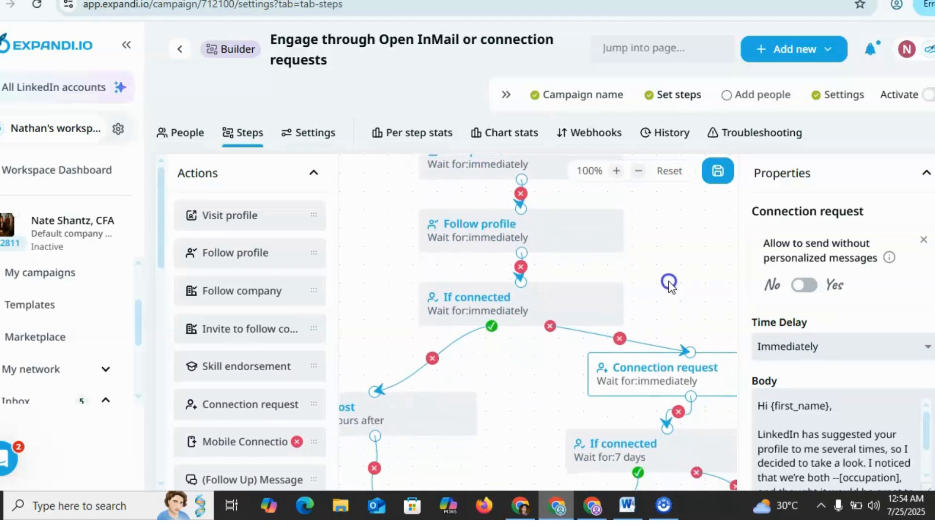
drag(669, 283, 619, 226)
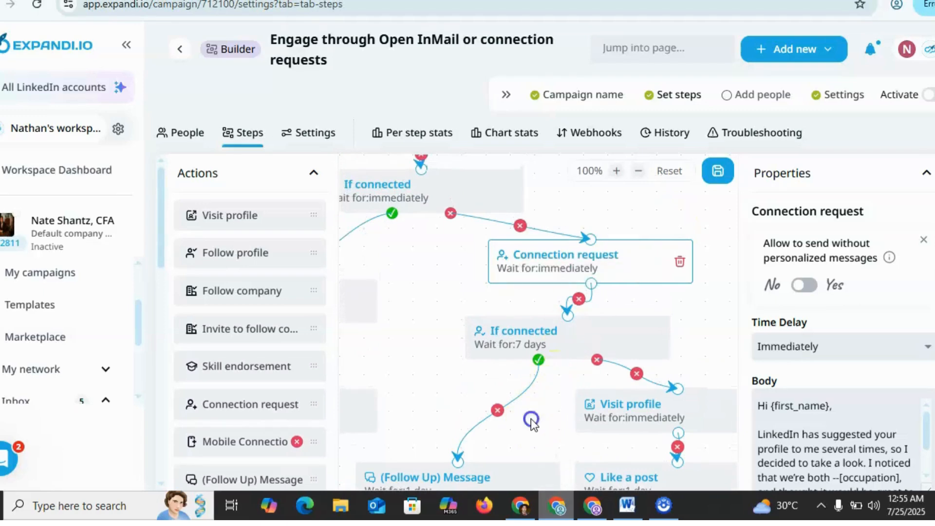
drag(530, 419, 507, 236)
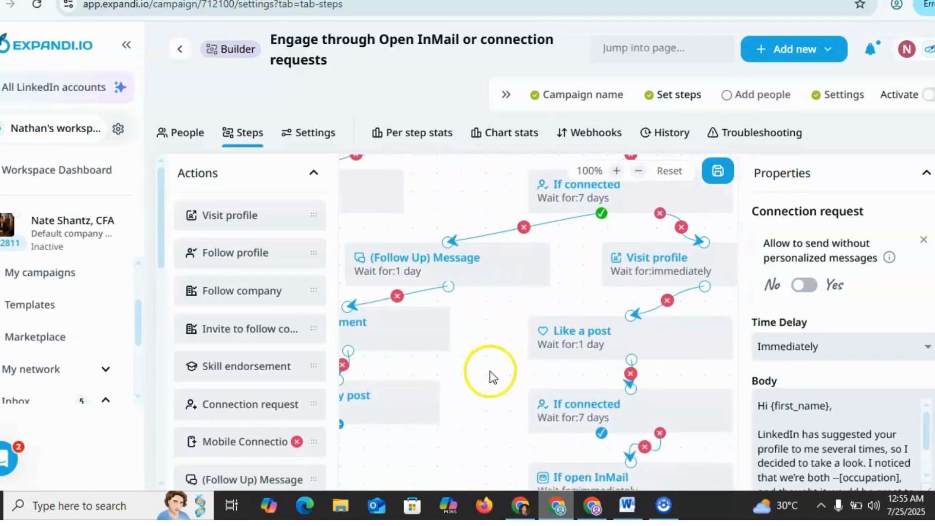
drag(489, 371, 430, 218)
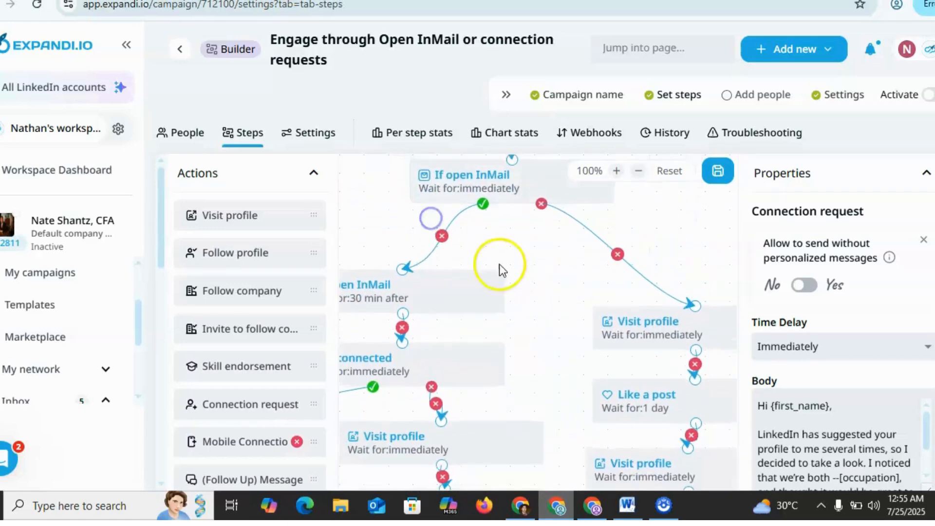
drag(542, 306, 559, 202)
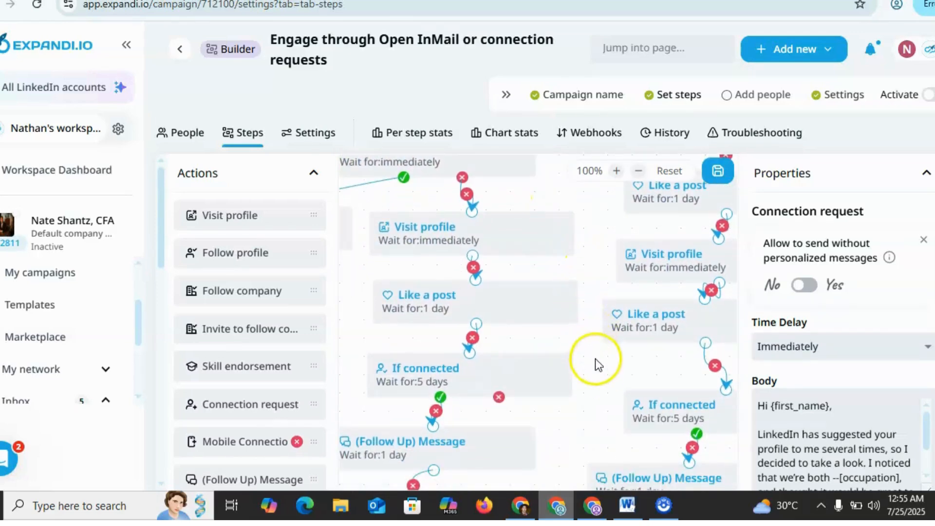
drag(595, 359, 653, 516)
drag(530, 285, 626, 511)
drag(678, 246, 706, 349)
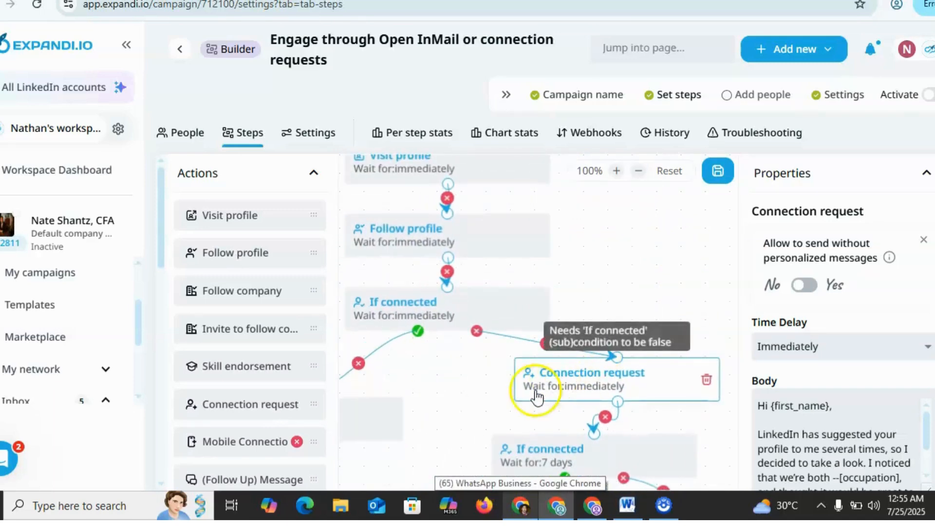
drag(472, 396, 480, 339)
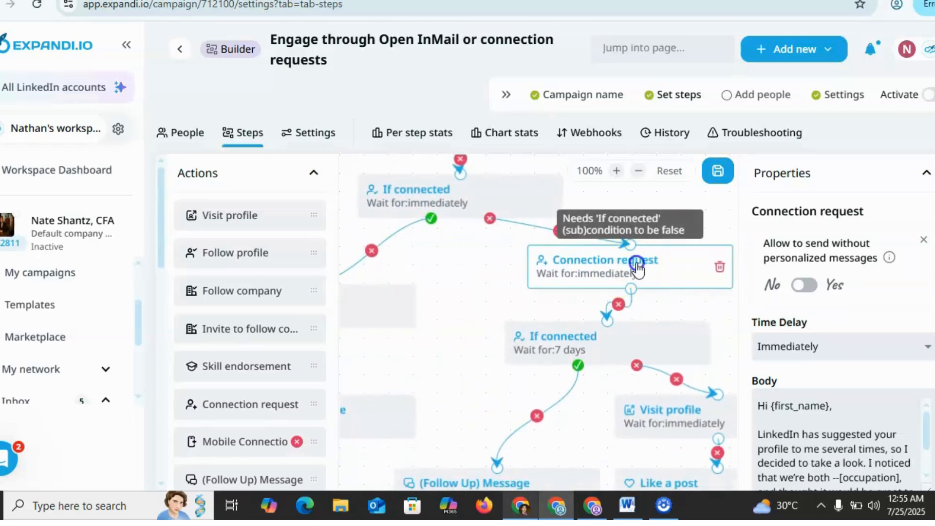
- Open the Connection request step's properties and clear its template message body
click(637, 269)
click(868, 426)
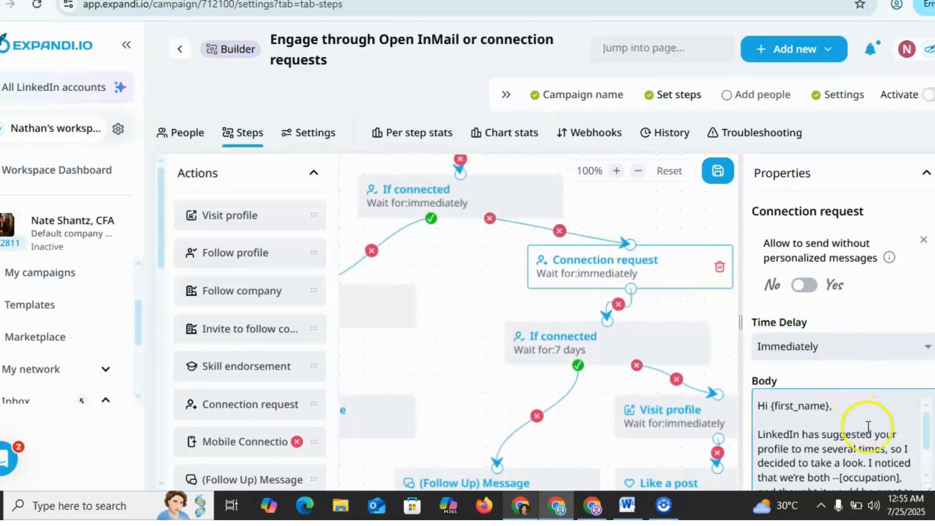
click(929, 472)
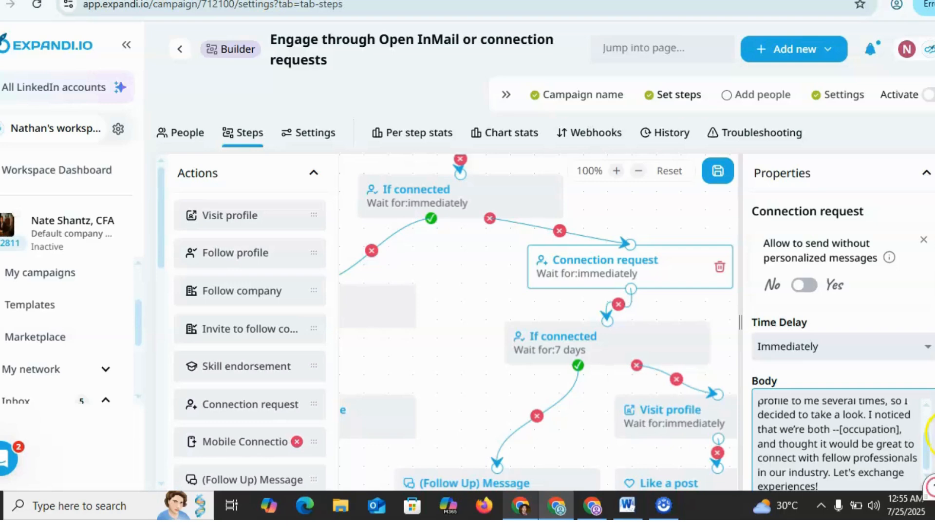
scroll(927, 428, down, 6)
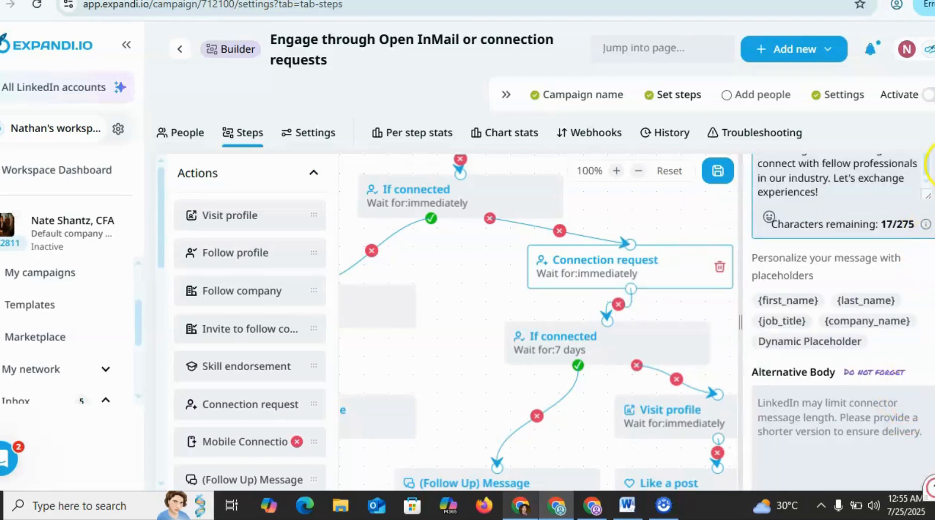
scroll(931, 168, up, 3)
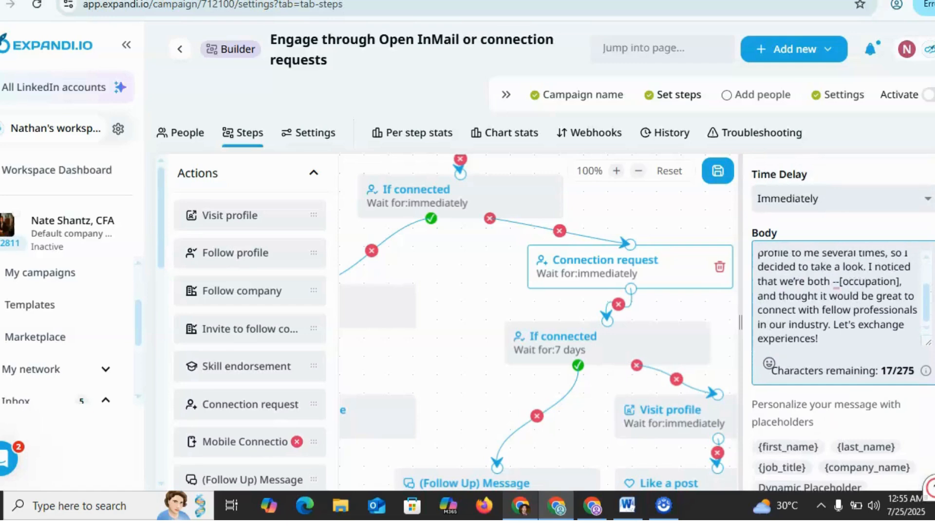
scroll(889, 282, up, 1)
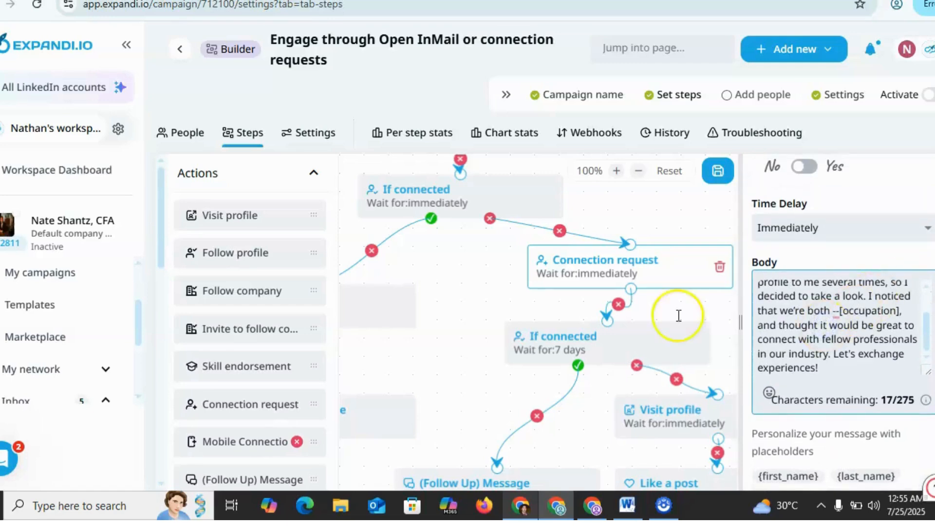
click(625, 272)
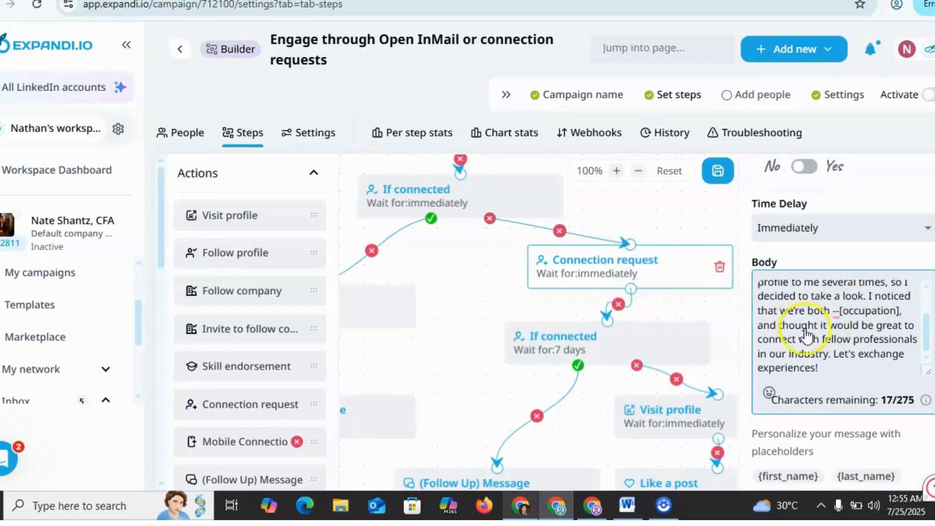
click(817, 349)
key(ctrl+a)
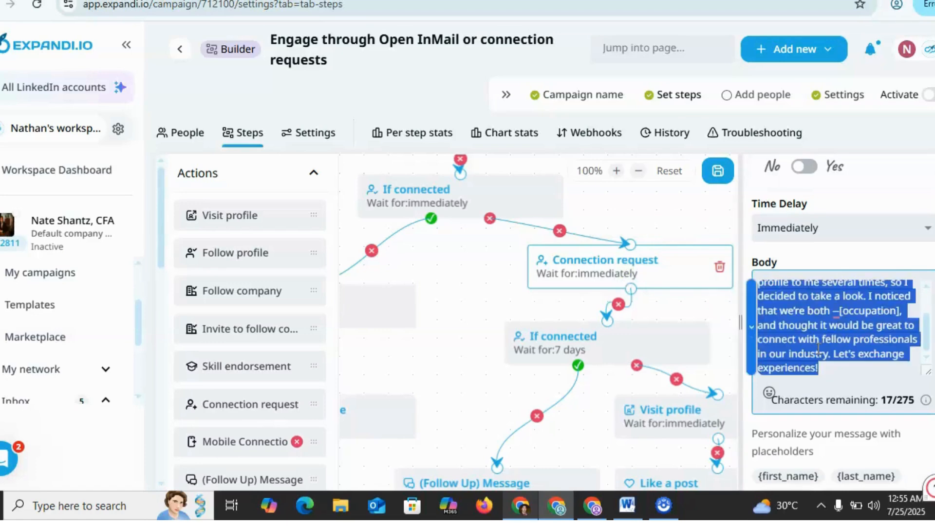
key(BackSpace)
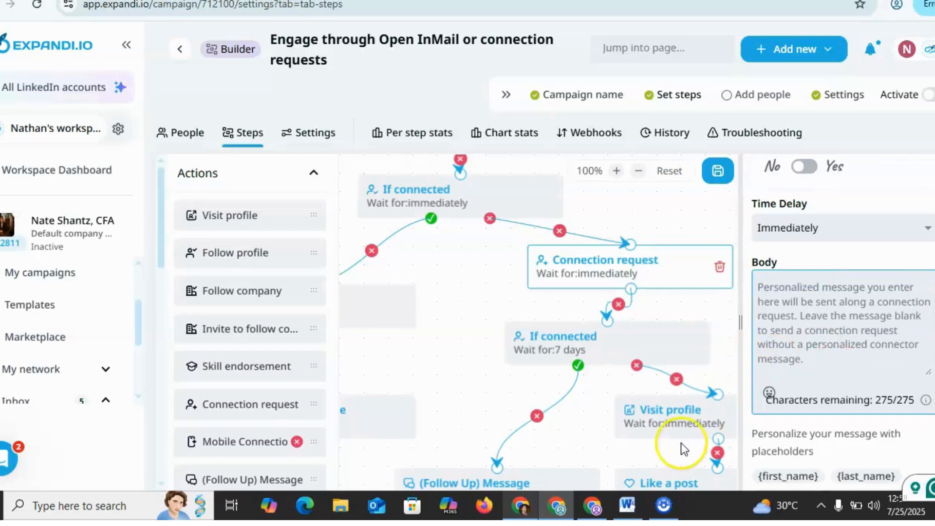
- Switch to the Word document, copy the text under "1st message" and paste it into the Expandi connection request's body
click(627, 505)
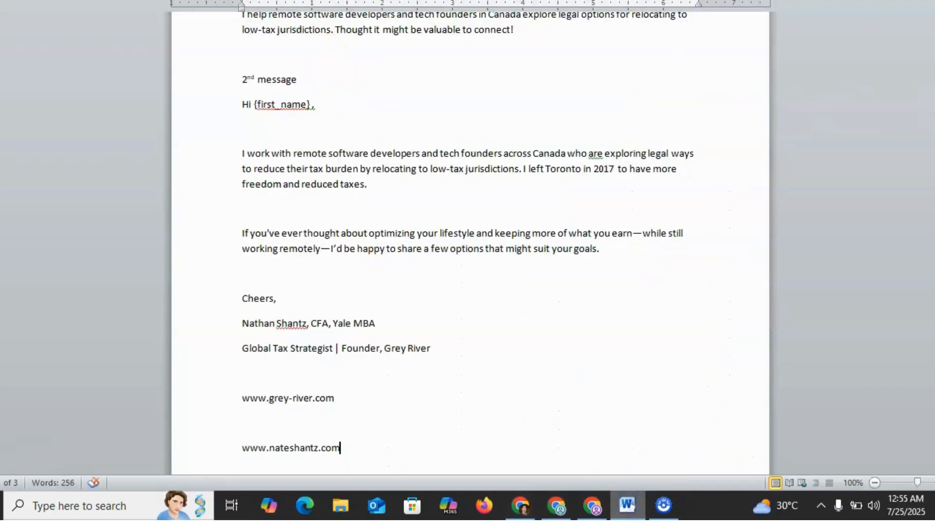
scroll(470, 243, up, 8)
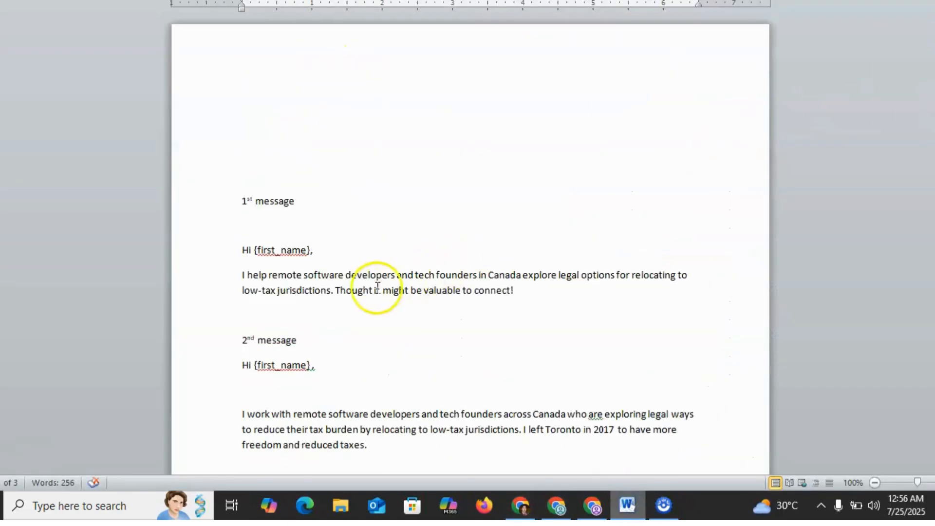
triple_click(355, 290)
drag(241, 251, 523, 289)
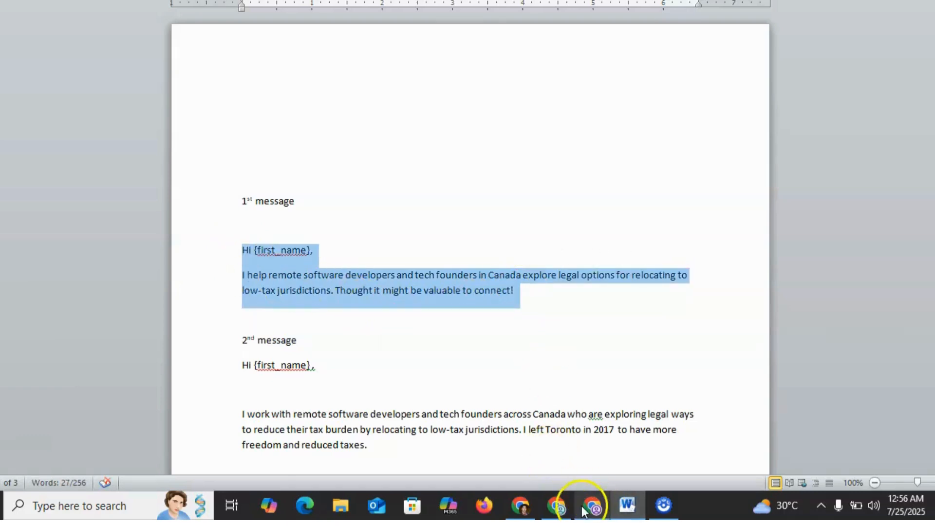
click(557, 506)
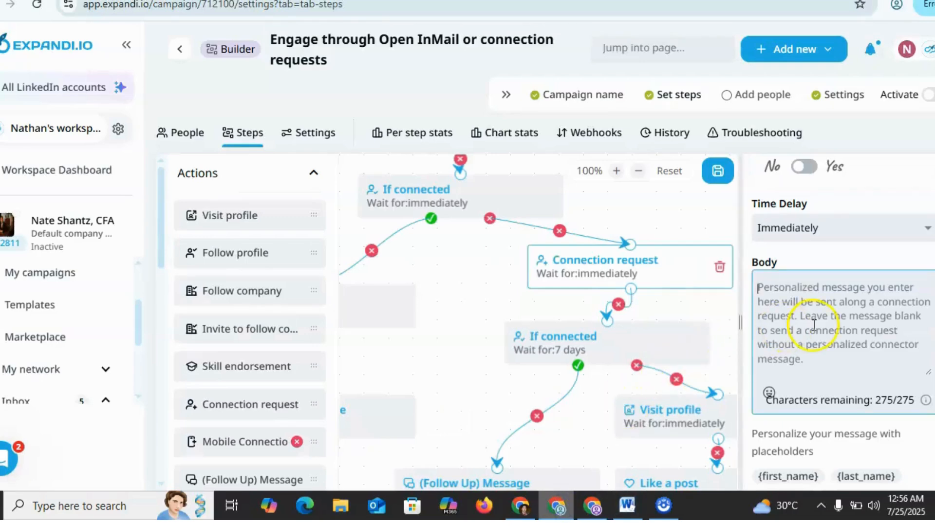
key(ctrl+v)
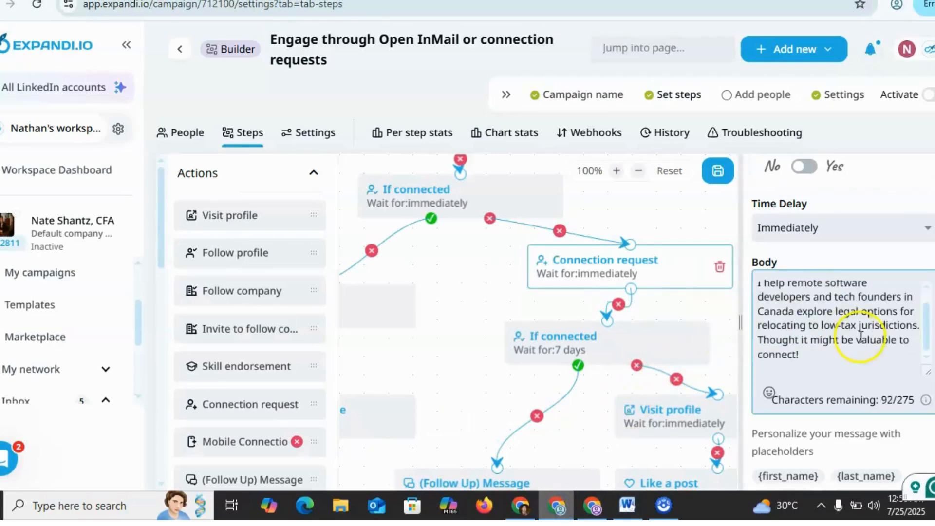
key(ctrl+Home)
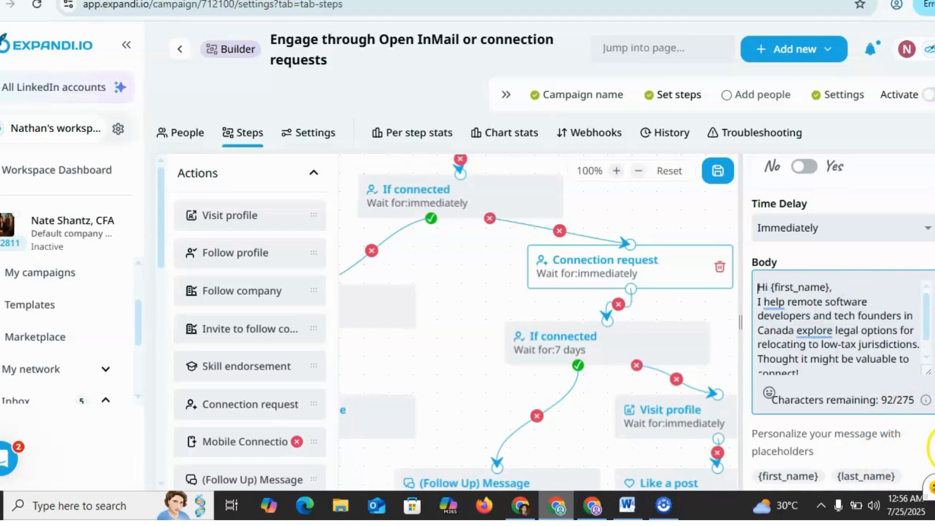
- Set the Connection request step's time delay to 15 min after
scroll(842, 340, down, 6)
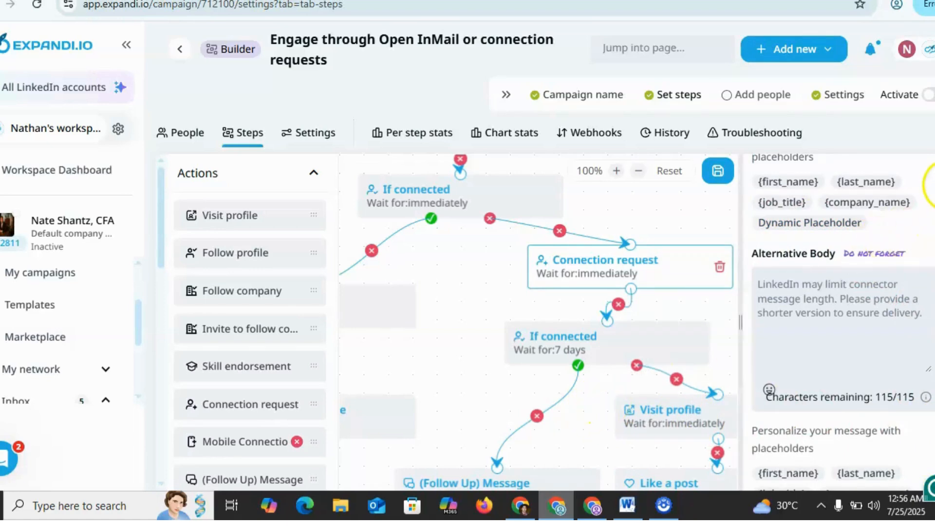
scroll(927, 210, up, 5)
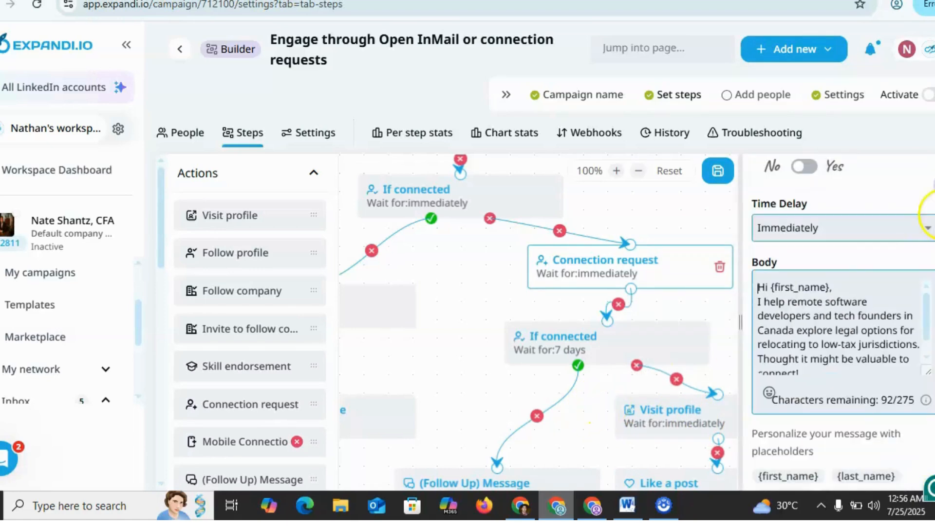
click(874, 237)
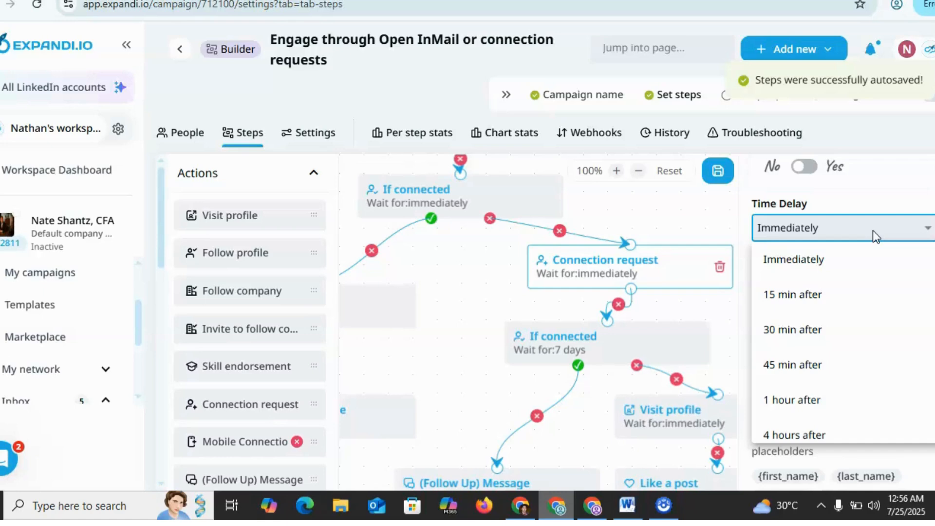
click(822, 290)
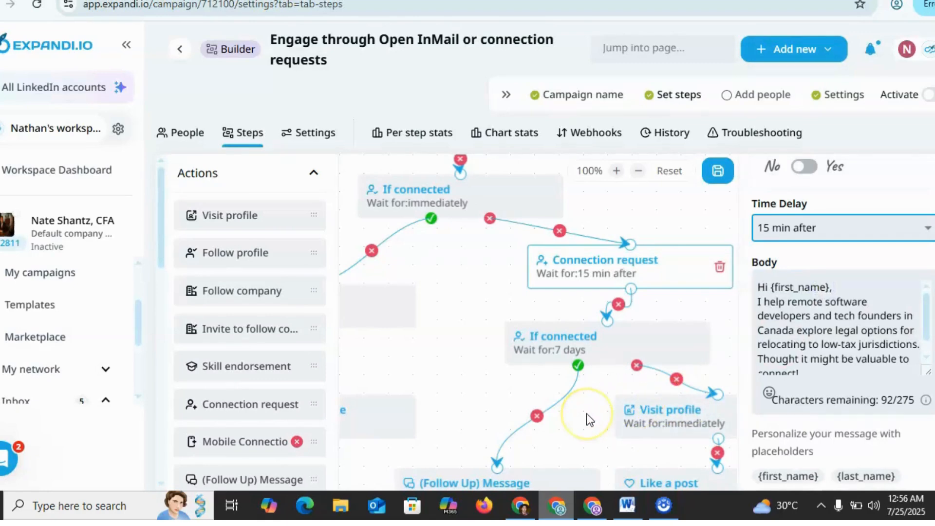
- Select the Skill endorsement step under the last follow-up message and line it up above the Like a company post step
key(Down)
key(Down)
drag(494, 364, 497, 308)
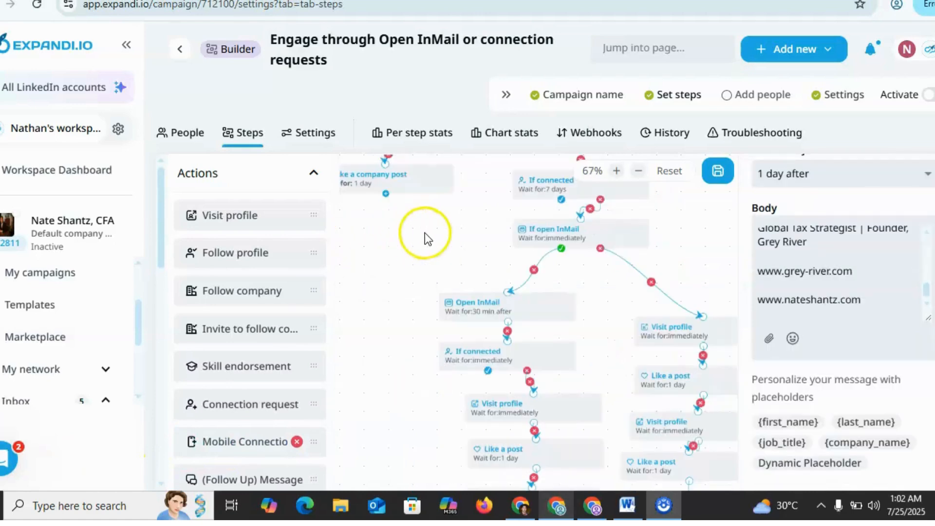
drag(424, 233, 446, 379)
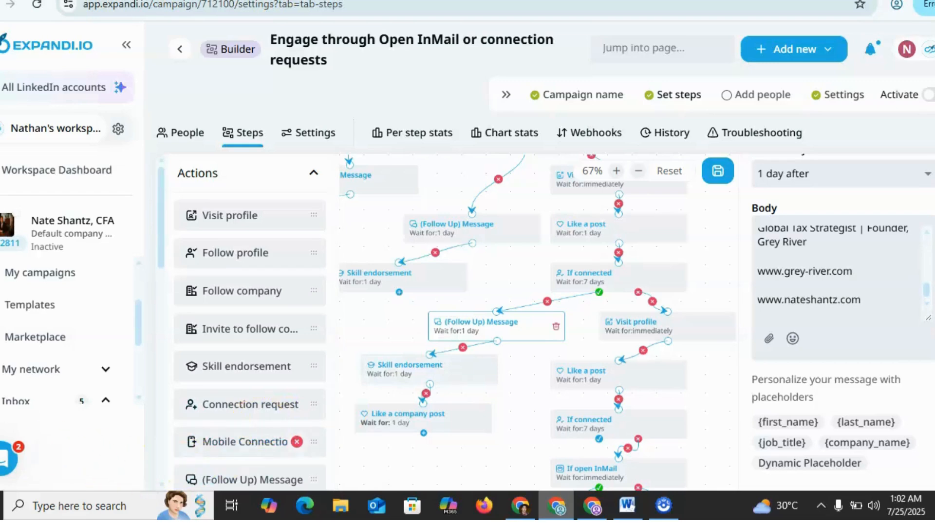
click(468, 378)
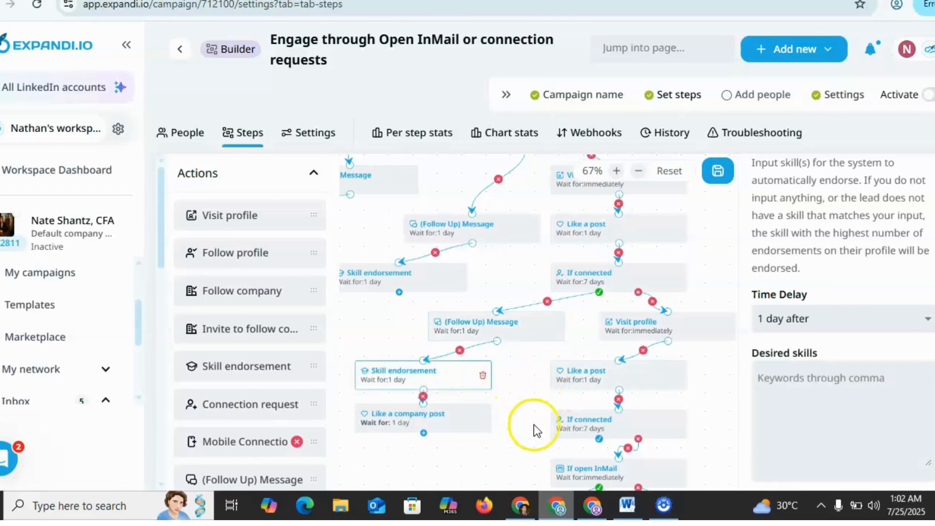
- Delete the two (Follow Up) Message steps and the 5-day If connected condition ending the branch without Open InMail
drag(715, 434, 617, 198)
scroll(686, 310, up, 1)
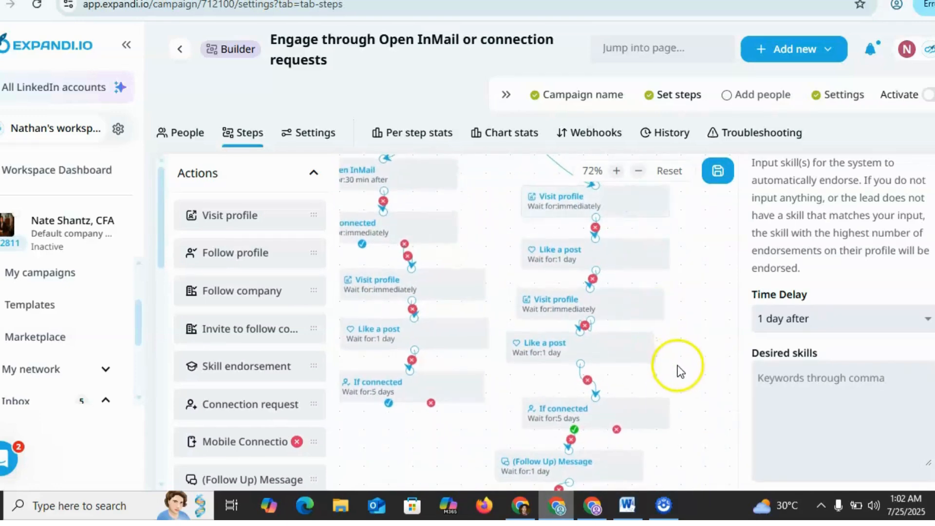
drag(677, 371, 672, 288)
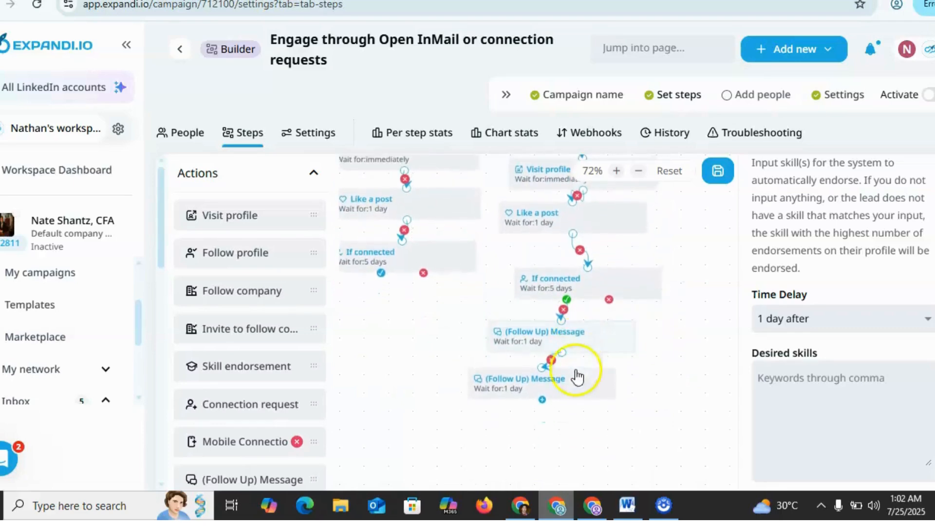
click(606, 339)
click(627, 338)
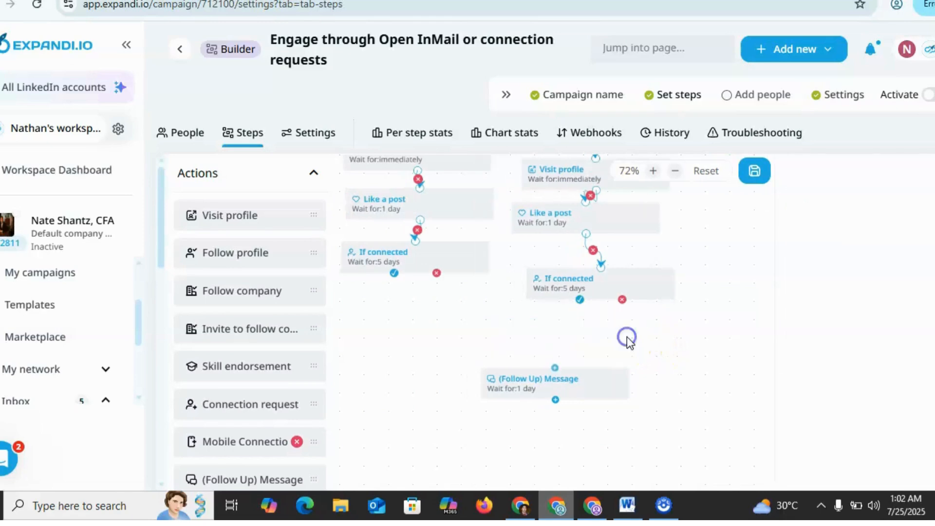
click(609, 388)
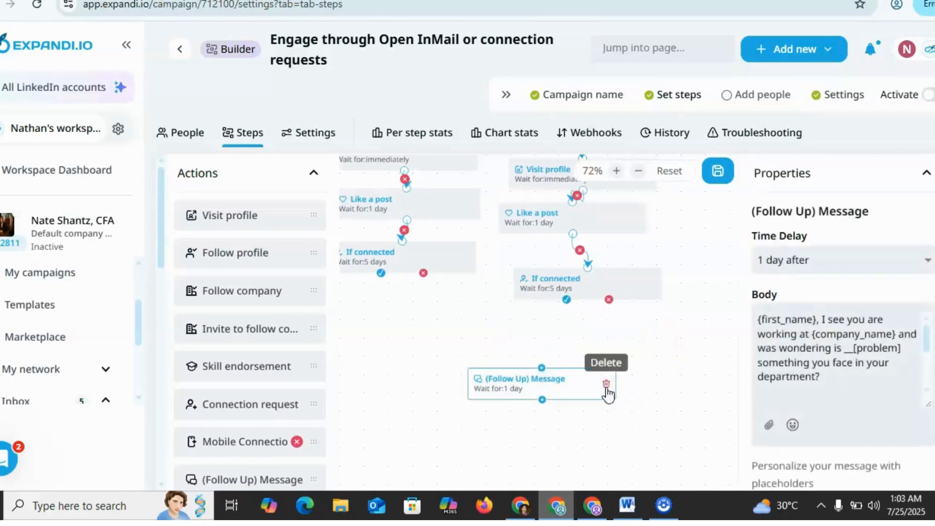
click(606, 385)
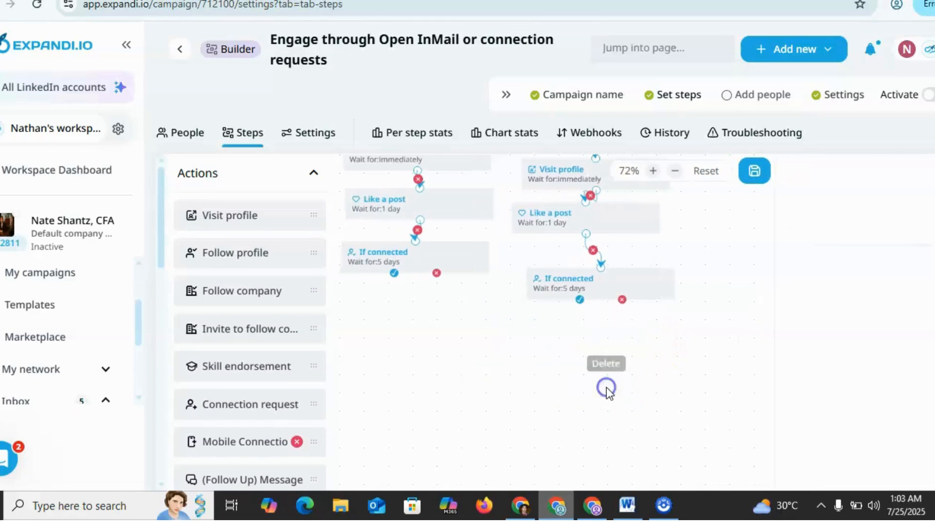
click(661, 286)
click(653, 287)
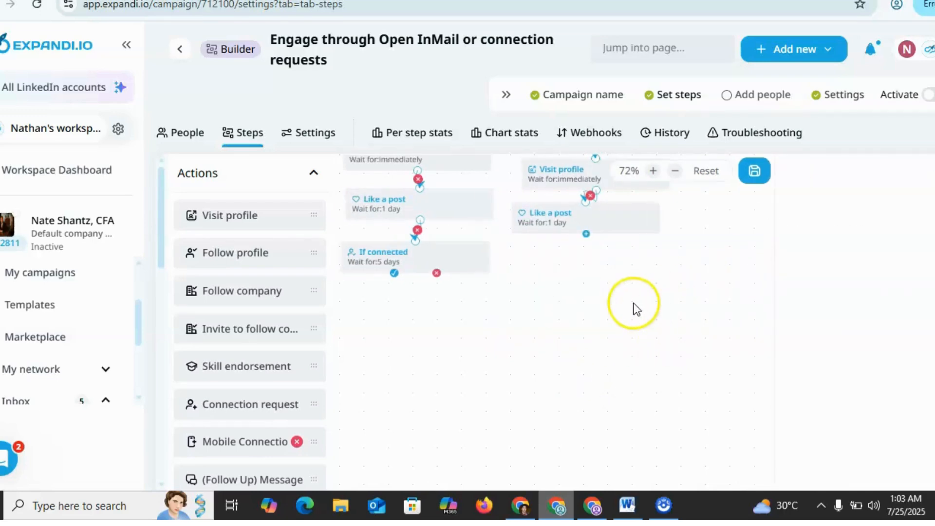
- Open the campaign's Add people stage and choose New URL search as the way to add prospects
drag(634, 303, 681, 479)
drag(675, 266, 792, 361)
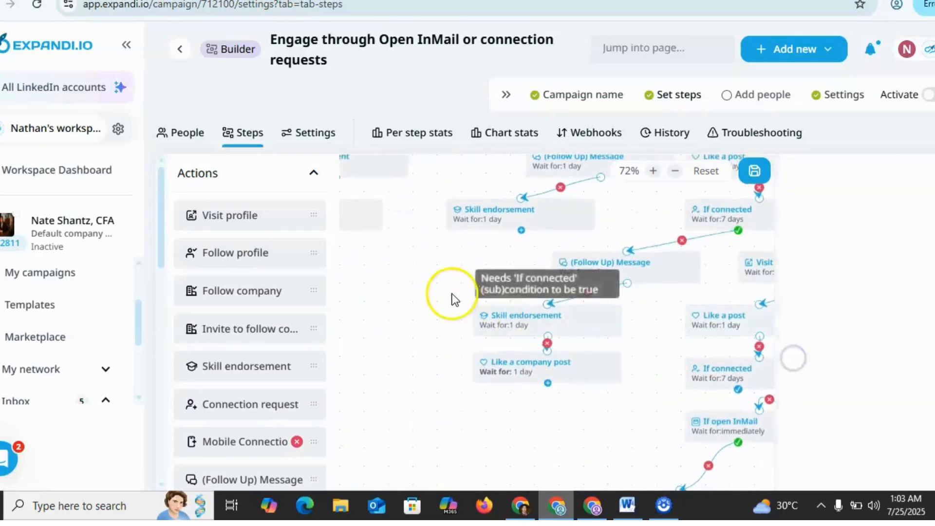
drag(455, 299, 392, 339)
click(759, 97)
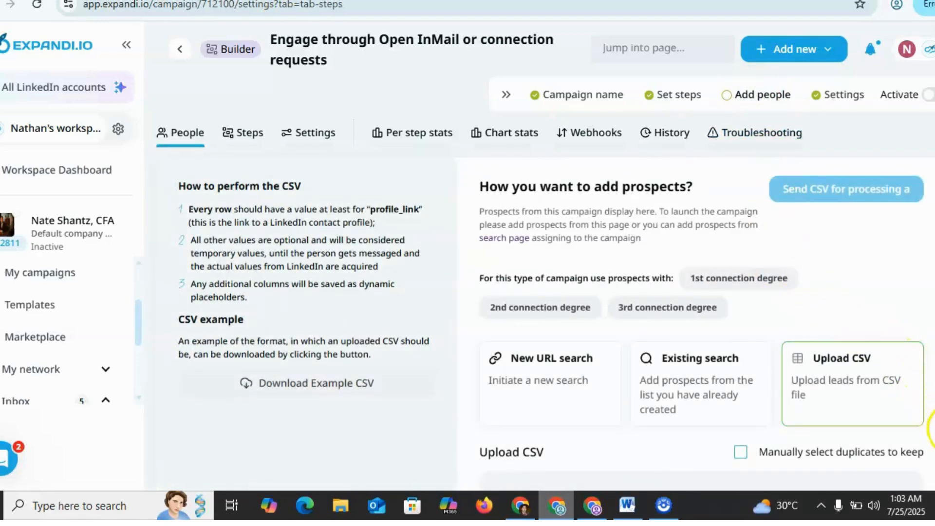
scroll(701, 317, down, 2)
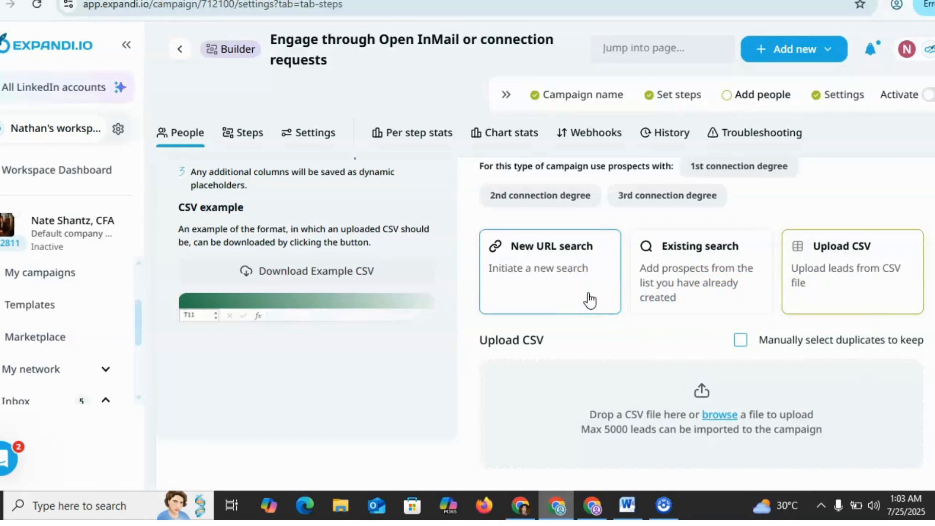
click(725, 418)
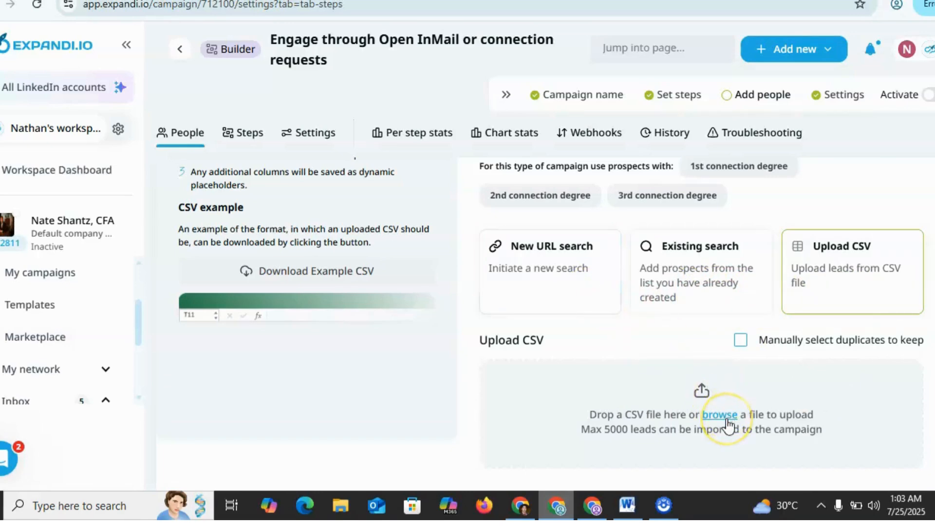
click(547, 287)
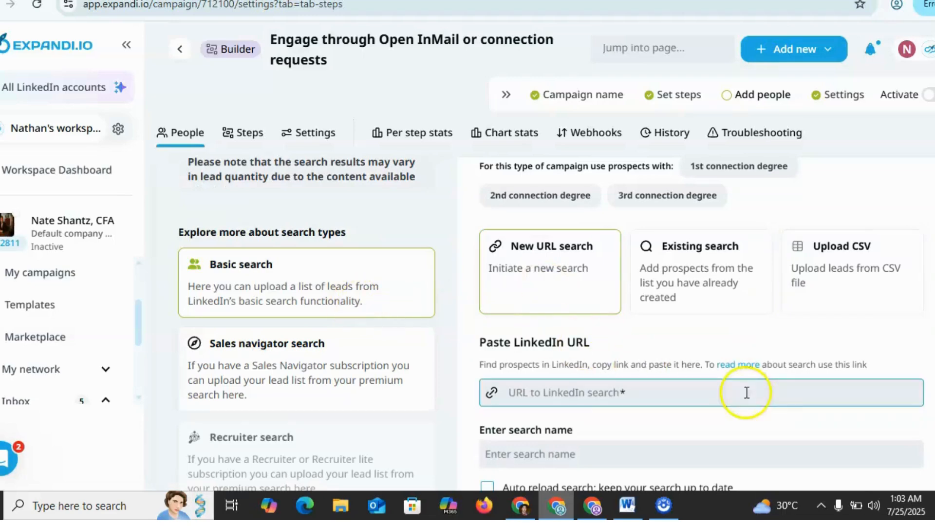
click(770, 466)
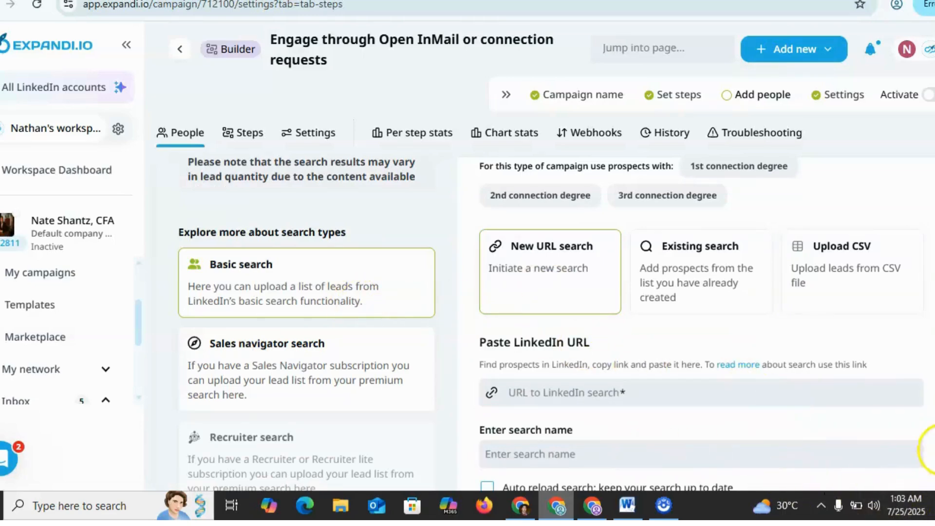
scroll(932, 450, down, 5)
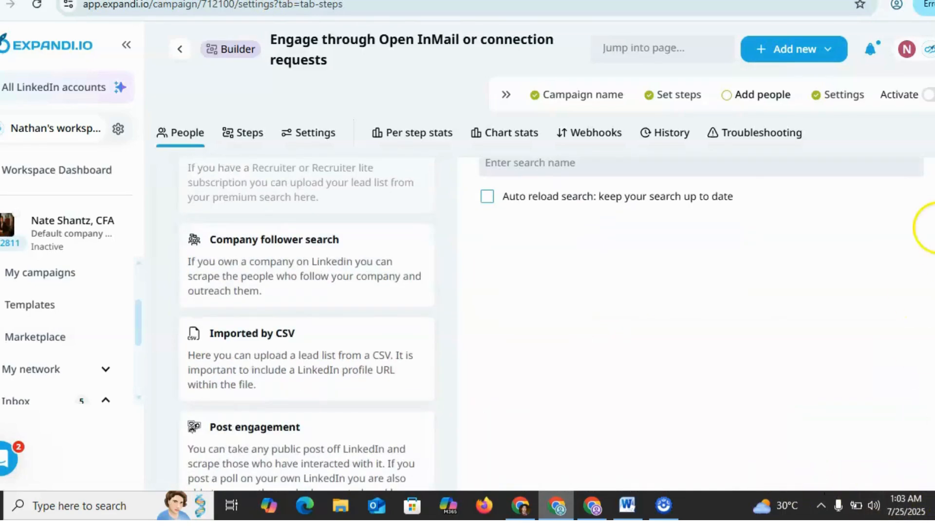
scroll(931, 204, up, 5)
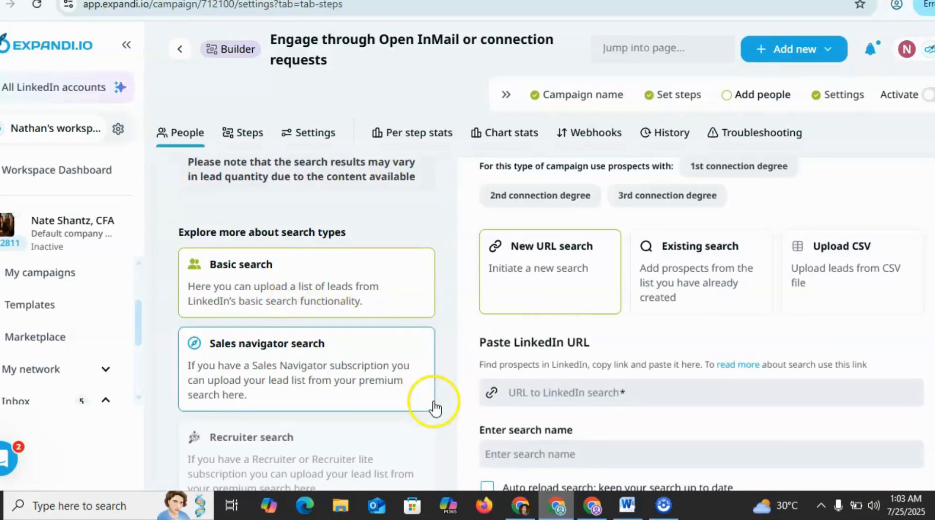
- Switch to the Sales Navigator lead search, select its URL and return to Expandi
click(591, 504)
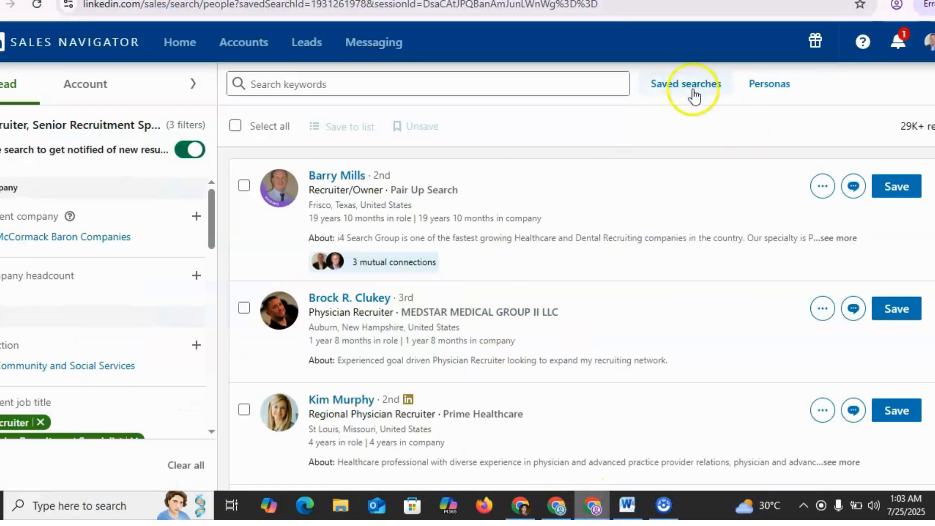
click(643, 14)
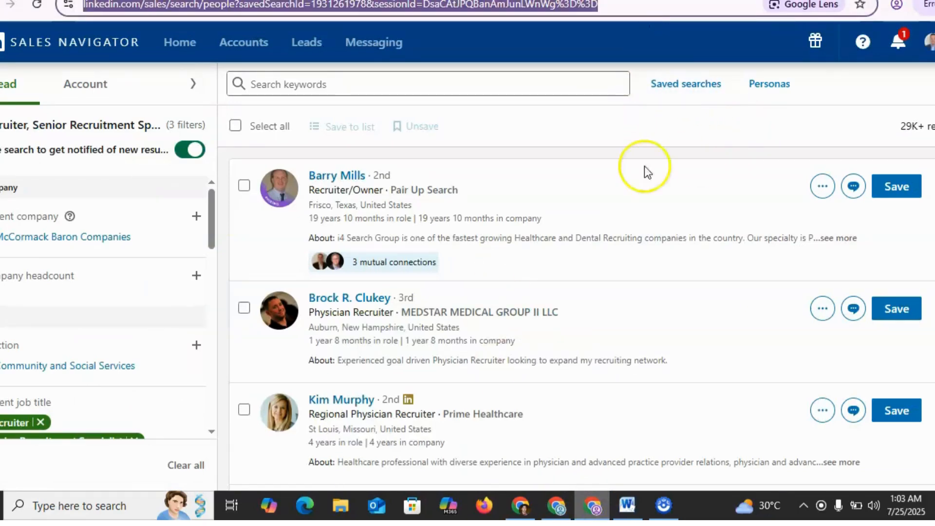
click(555, 505)
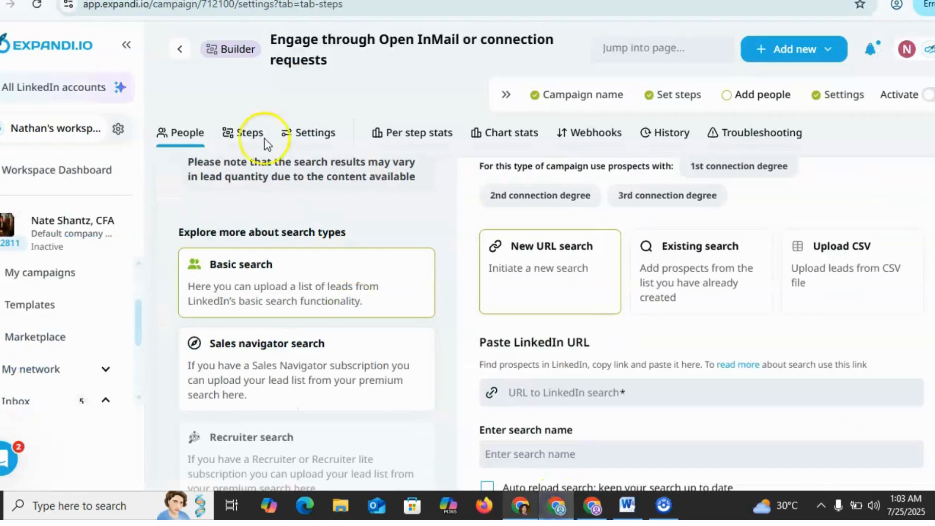
- Copy the URL of the LinkedIn people search for software engineer in Canada and paste it into Expandi as the LinkedIn search URL
click(271, 1)
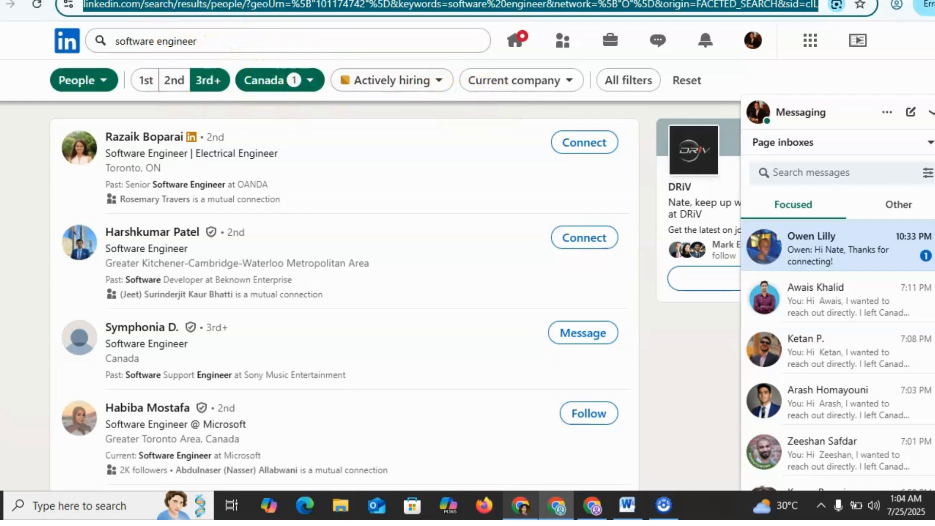
click(233, 1)
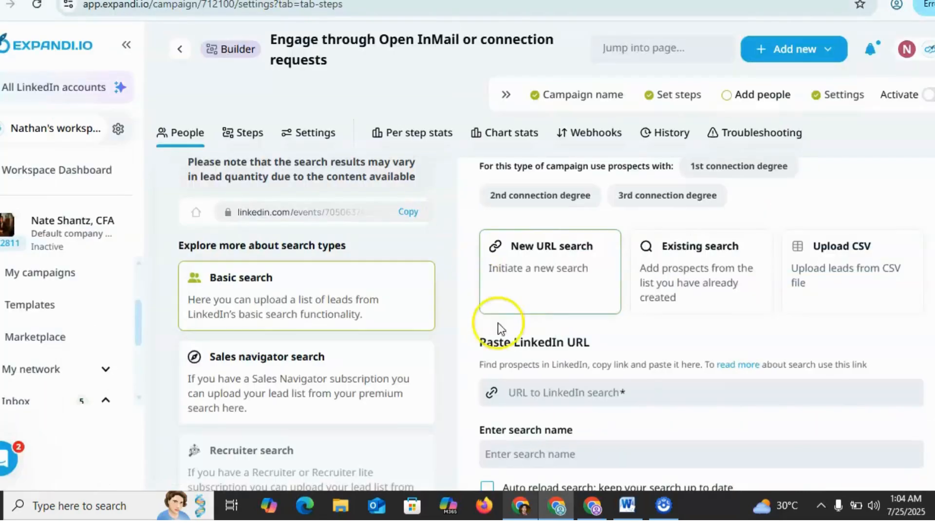
click(532, 389)
key(ctrl+v)
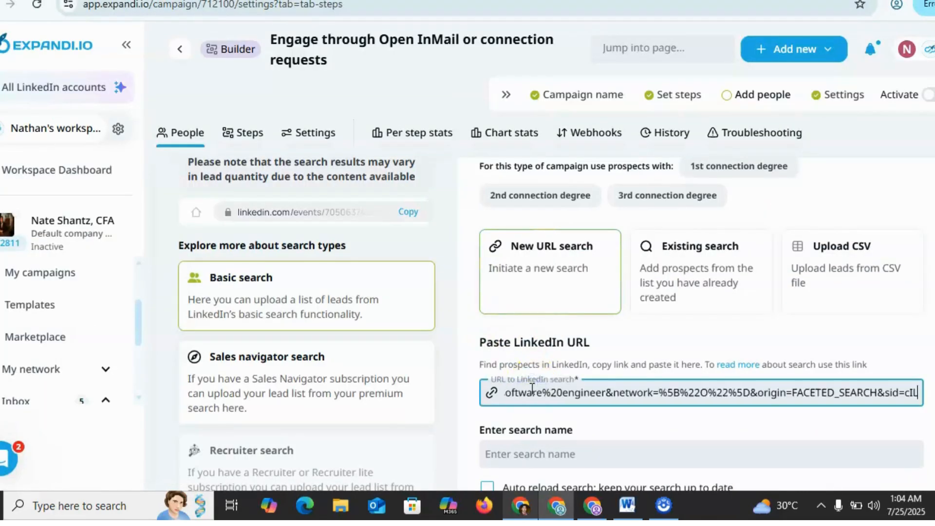
- Name the new prospect search "Connection request + inmail"
scroll(532, 390, down, 5)
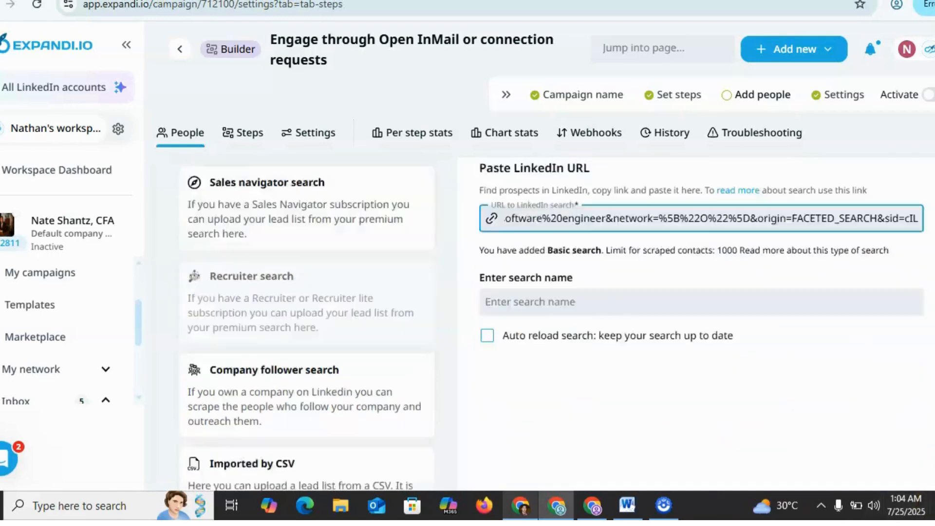
click(642, 190)
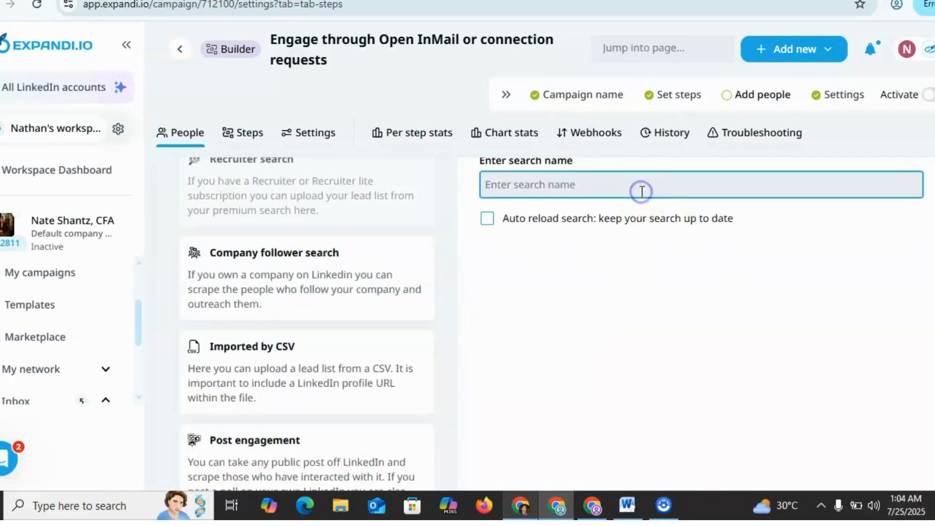
text(Connection request + inmail)
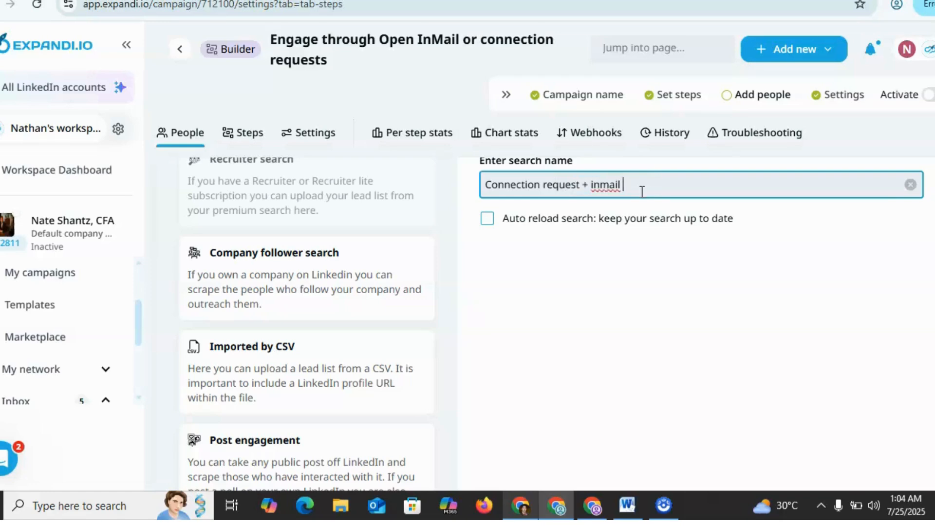
- Turn on auto reload for the prospect search with a 7-day interval
click(487, 219)
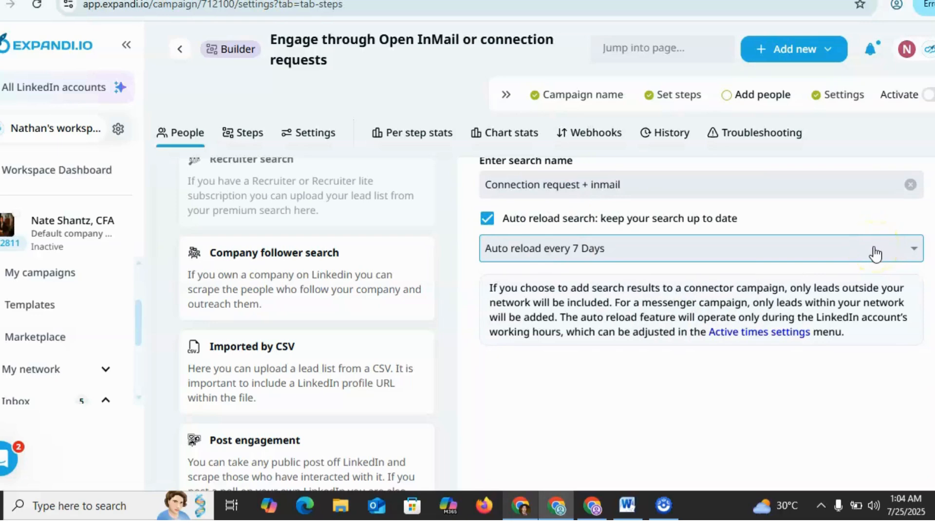
click(875, 251)
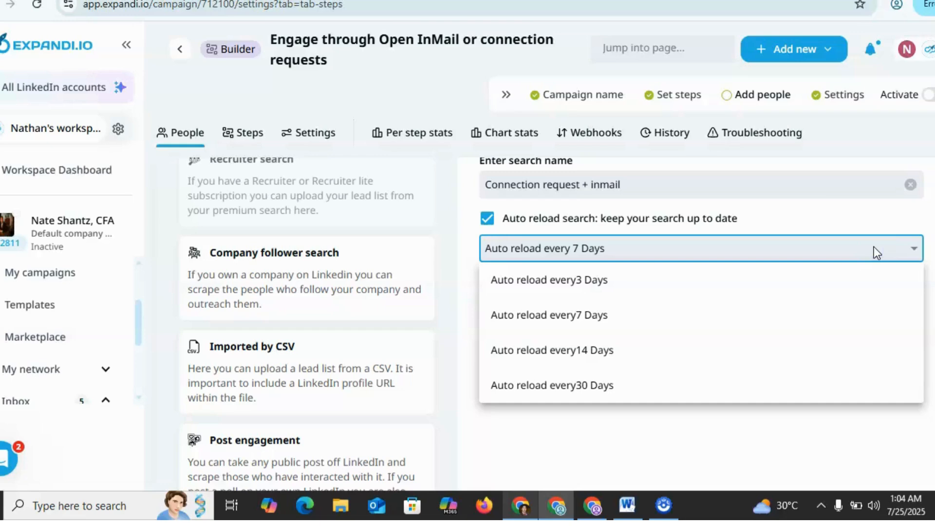
click(850, 219)
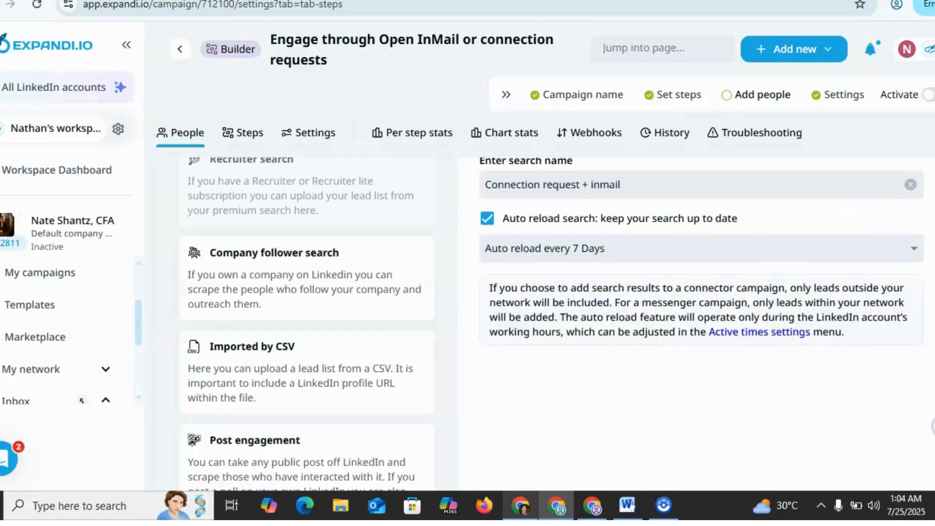
scroll(550, 324, down, 4)
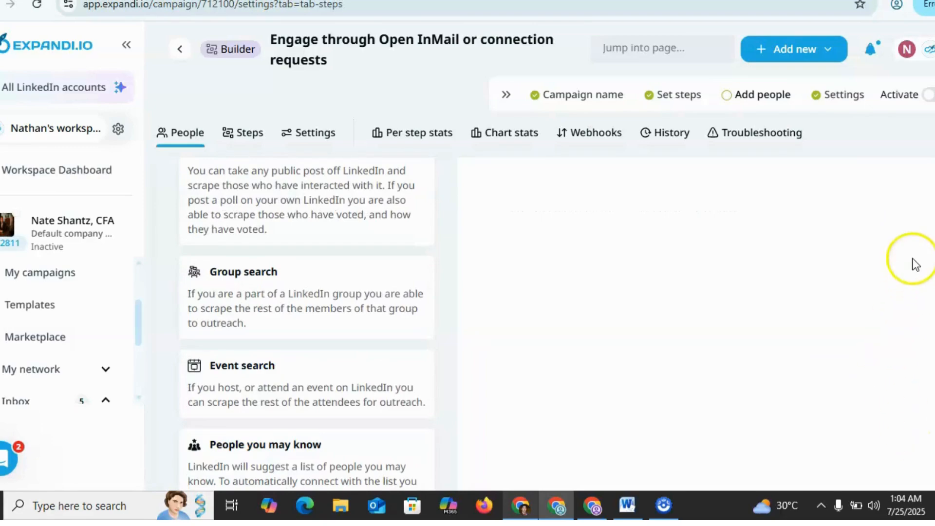
scroll(928, 260, up, 4)
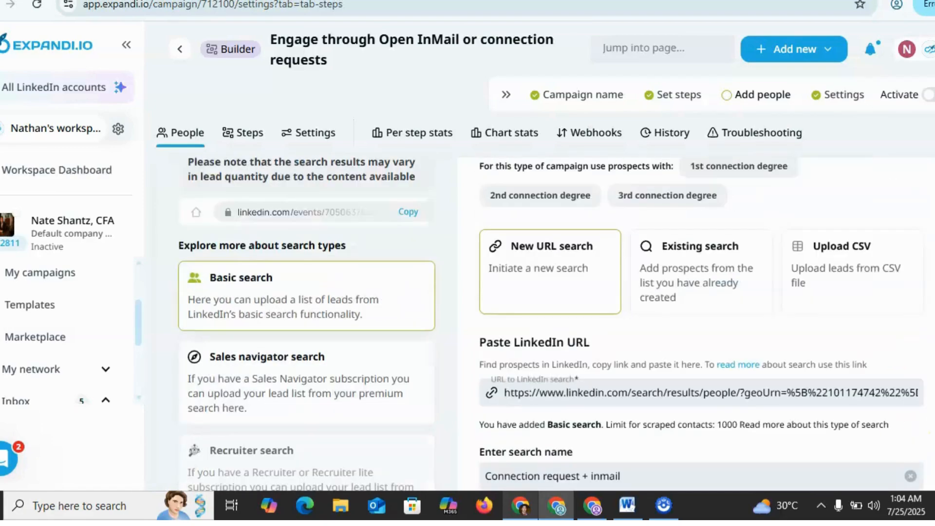
- Save the new prospect search to the campaign and proceed to the campaign settings
scroll(925, 180, up, 2)
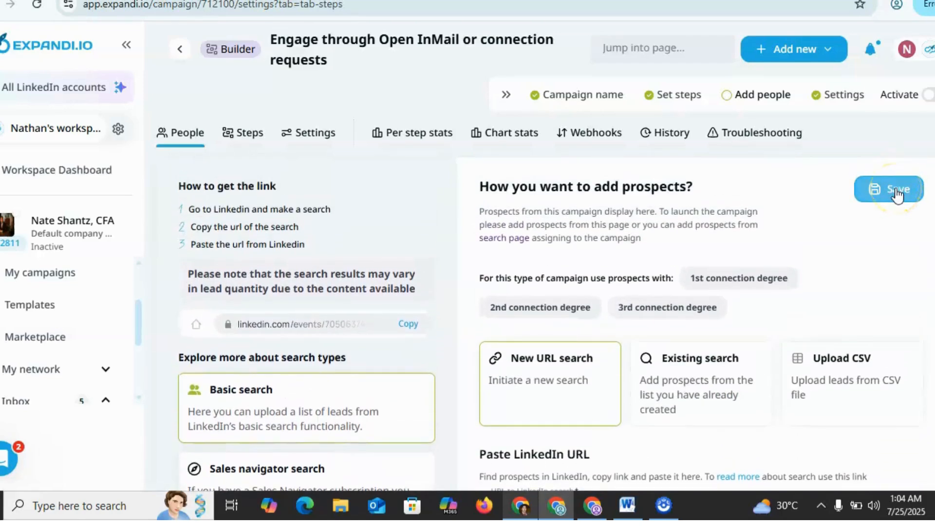
click(898, 194)
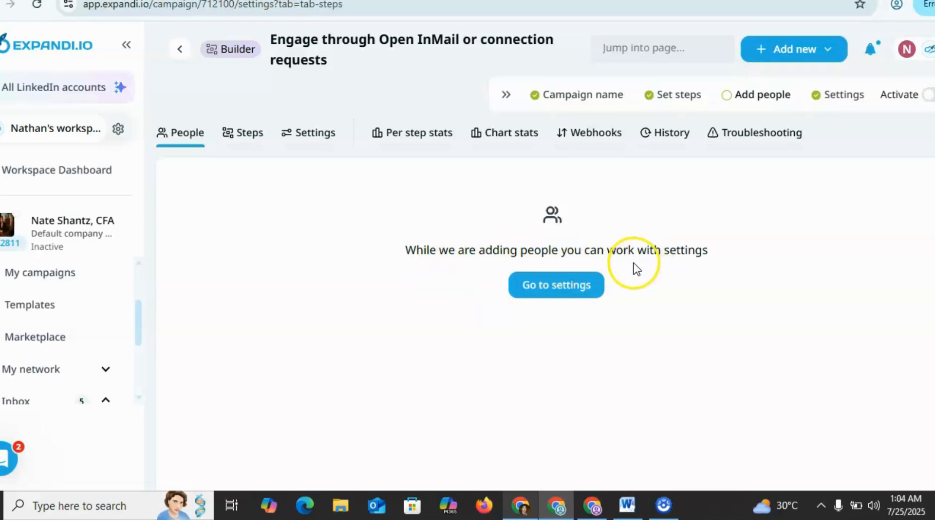
click(568, 287)
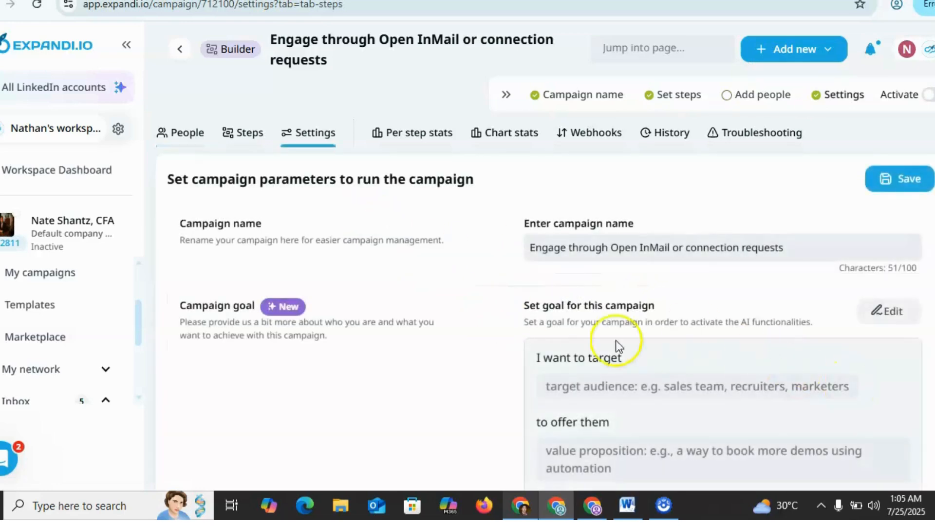
- Try different daily limits for new people contacted by the campaign's first actions, including 27, 29 and 16
click(679, 254)
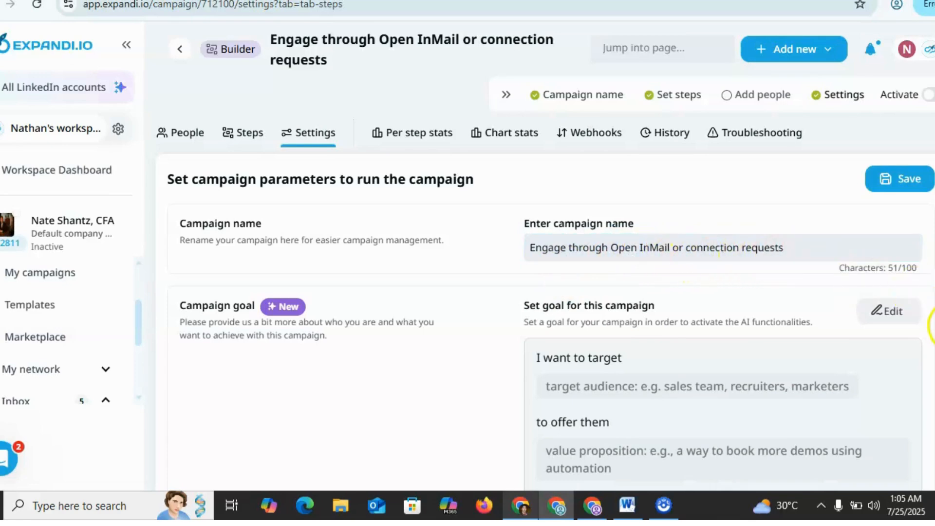
scroll(930, 326, down, 5)
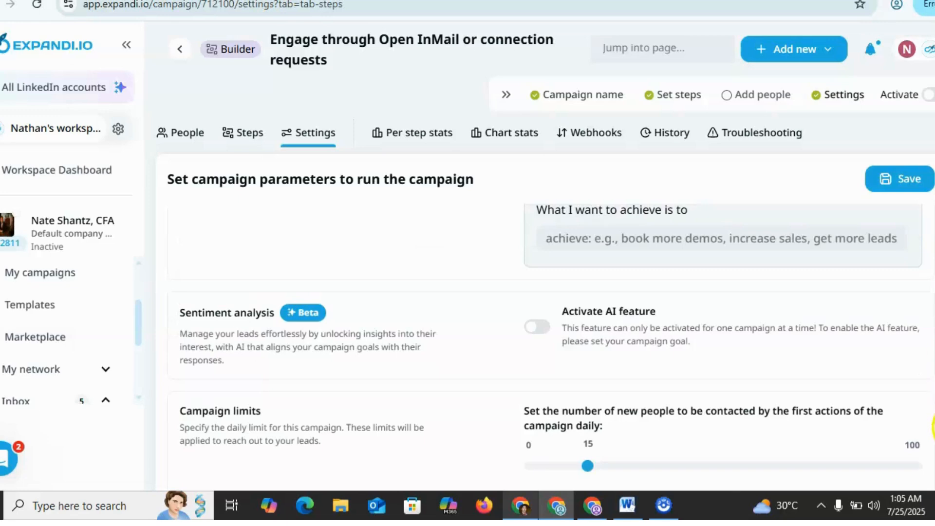
scroll(932, 441, down, 5)
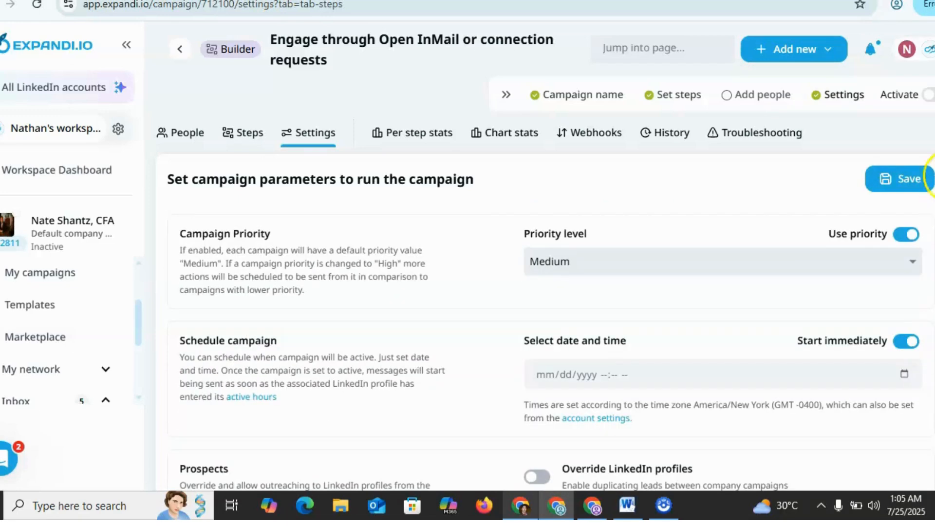
scroll(929, 160, up, 2)
scroll(804, 266, up, 1)
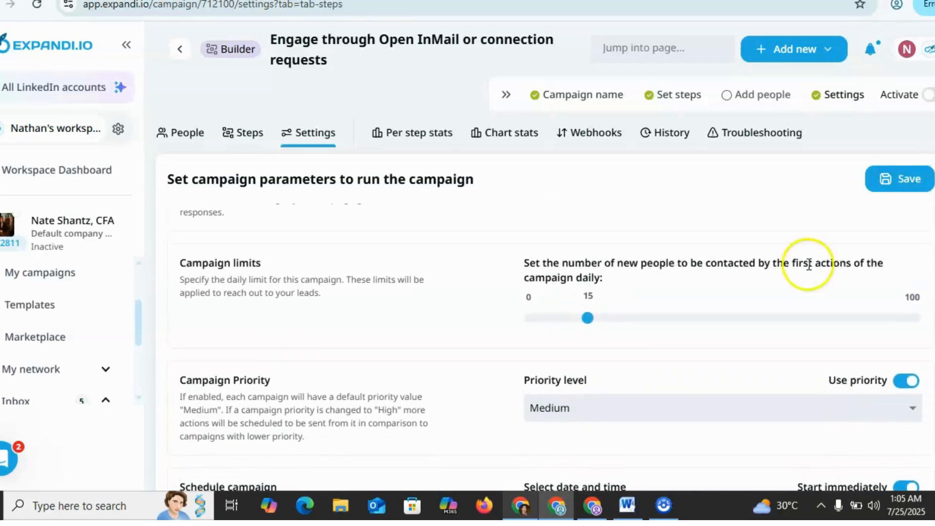
click(636, 319)
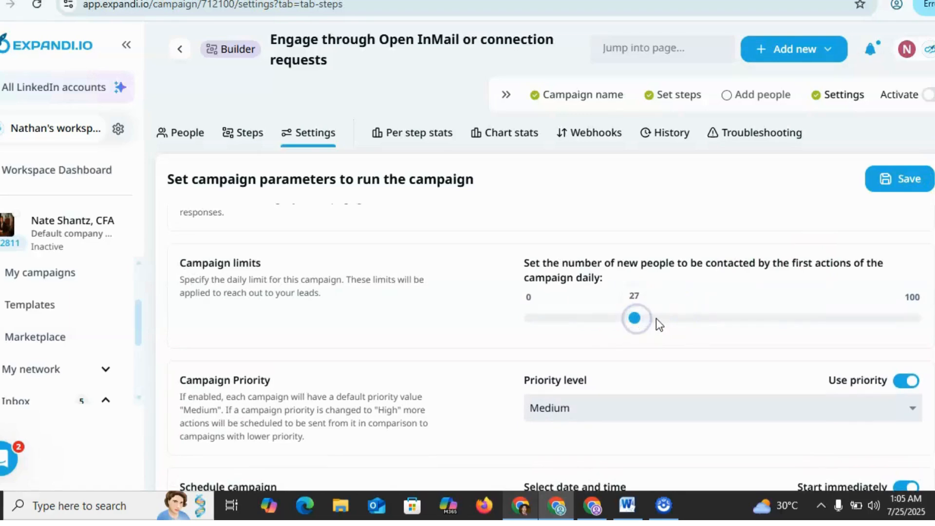
click(642, 317)
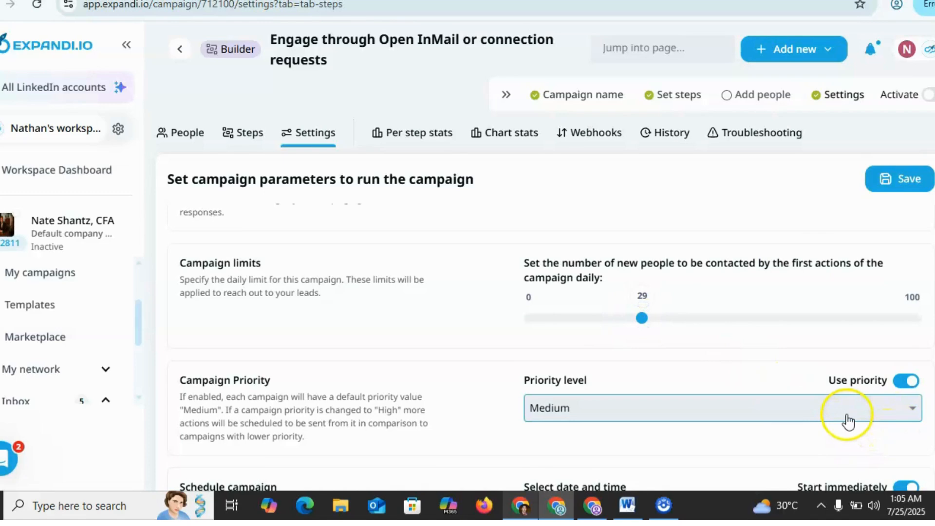
click(594, 324)
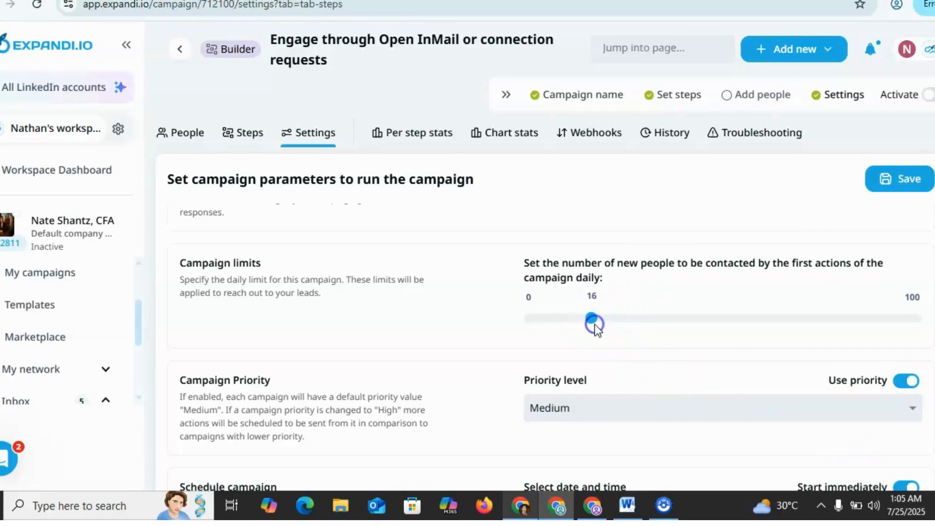
click(635, 320)
- Switch the campaign priority level to High, and return it to Medium
click(776, 410)
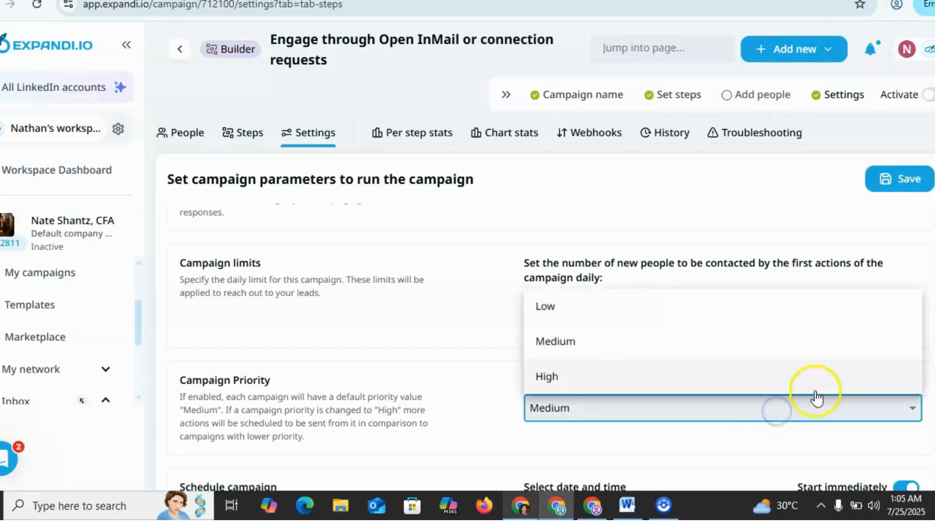
click(707, 375)
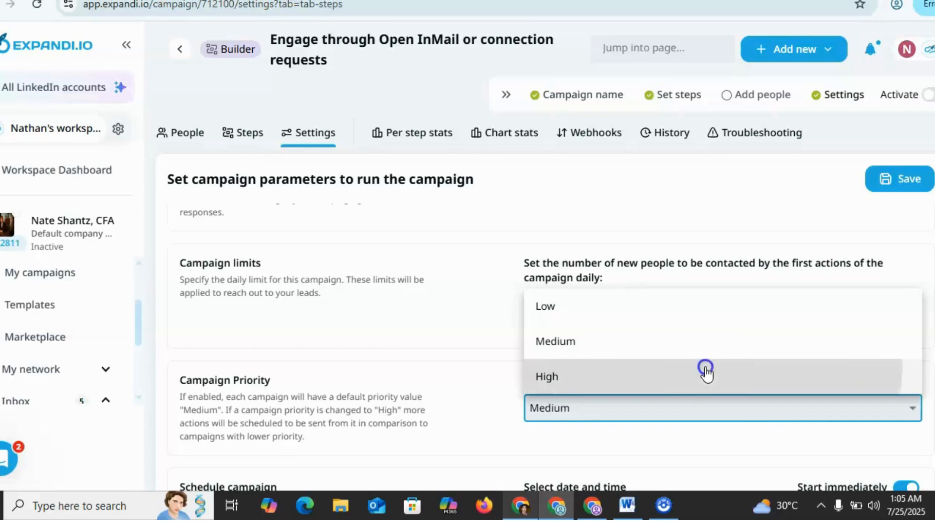
click(766, 416)
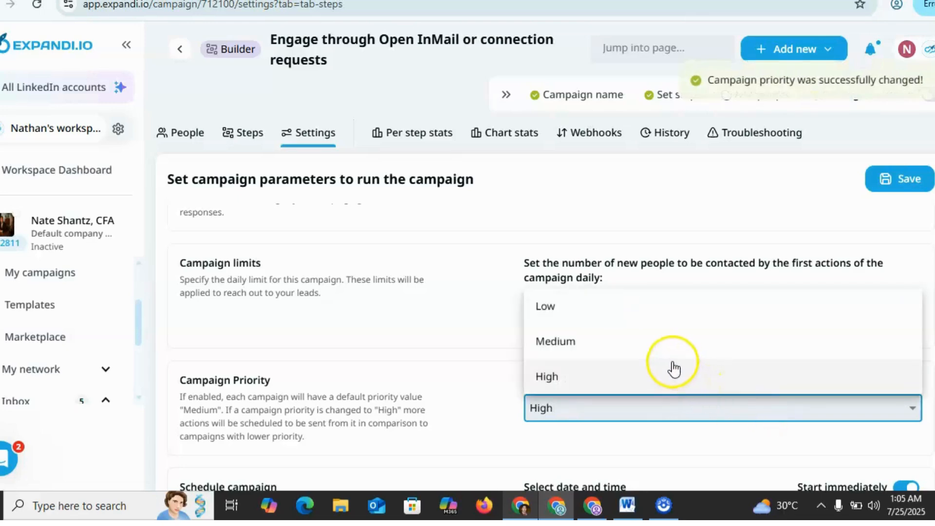
click(622, 338)
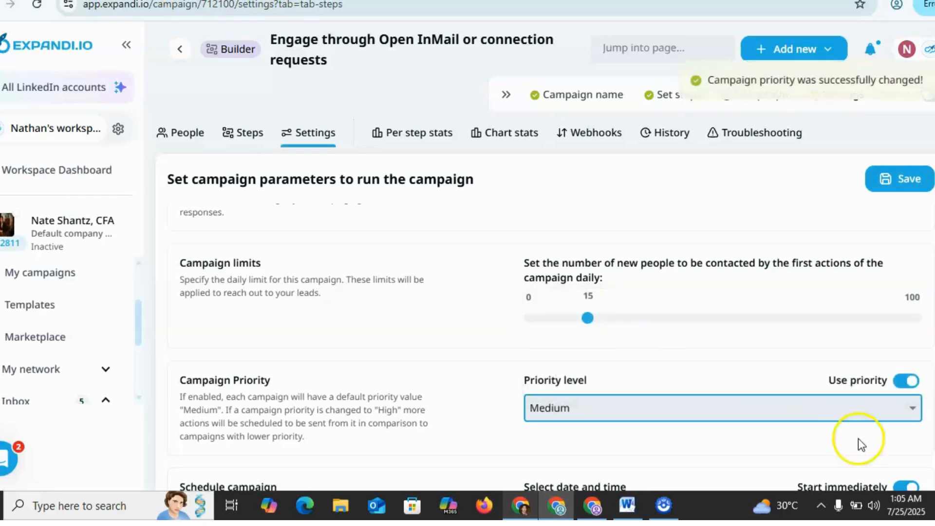
- Turn off the immediate campaign start to view the start date and time options, and turn it back on
scroll(931, 480, down, 3)
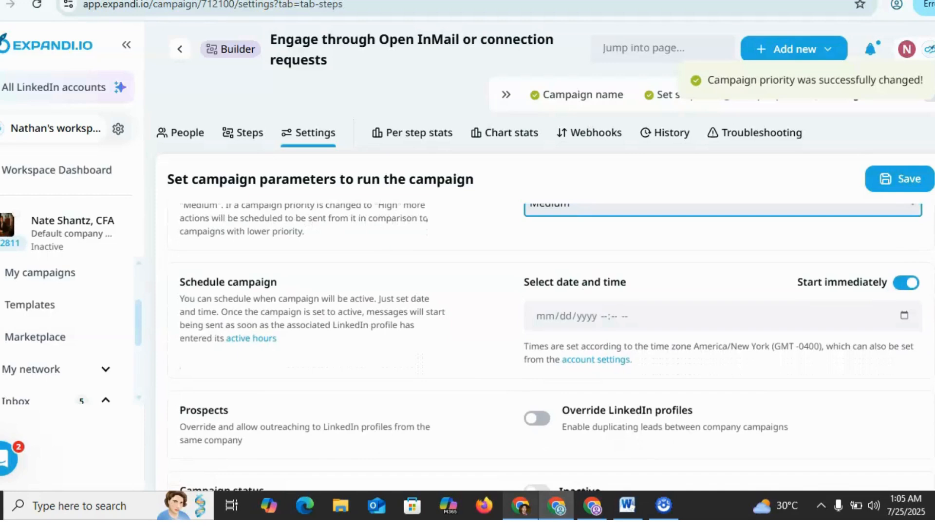
click(905, 284)
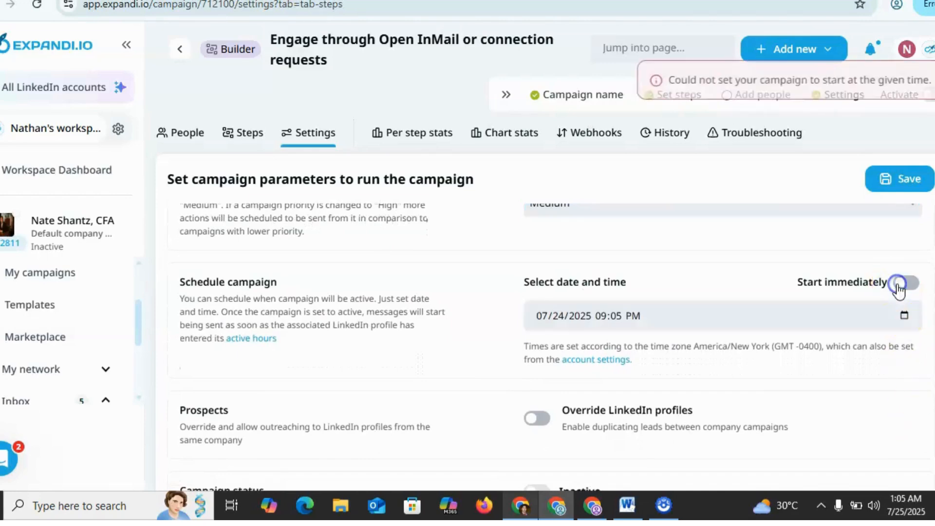
click(904, 316)
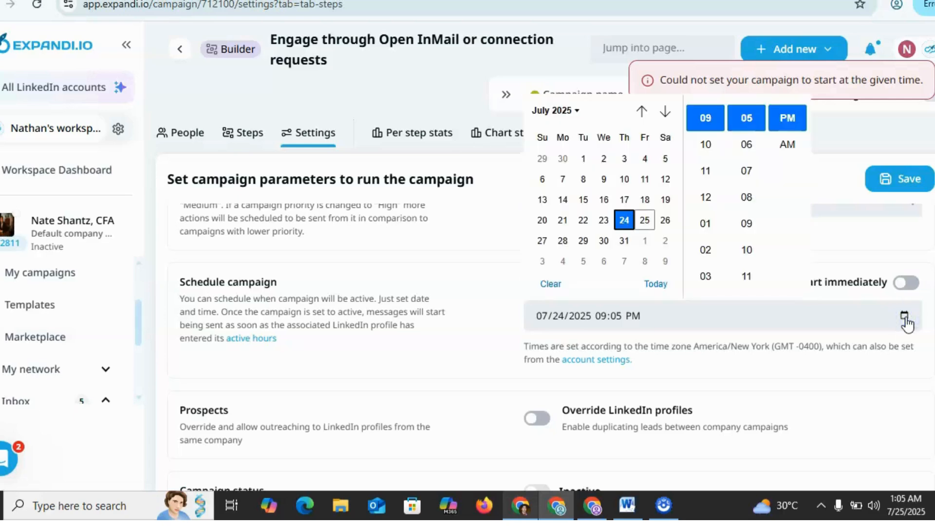
click(906, 283)
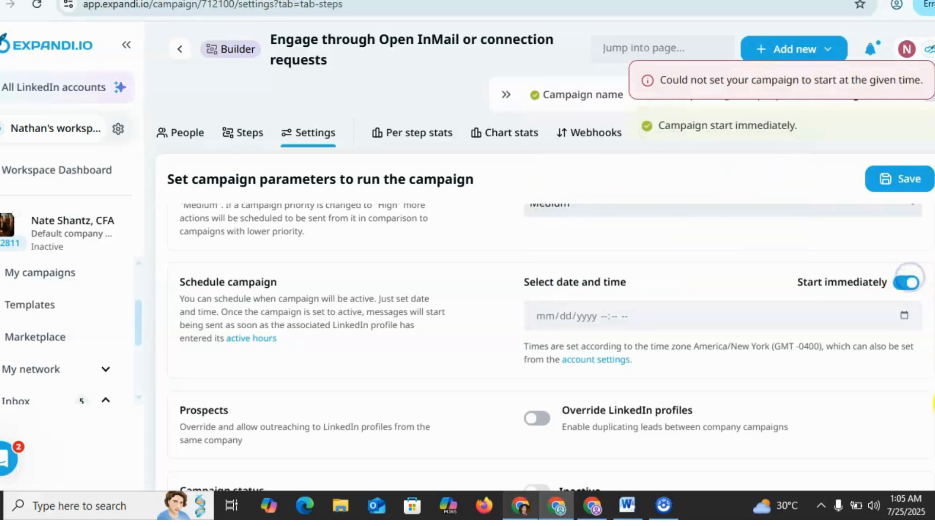
scroll(930, 456, down, 2)
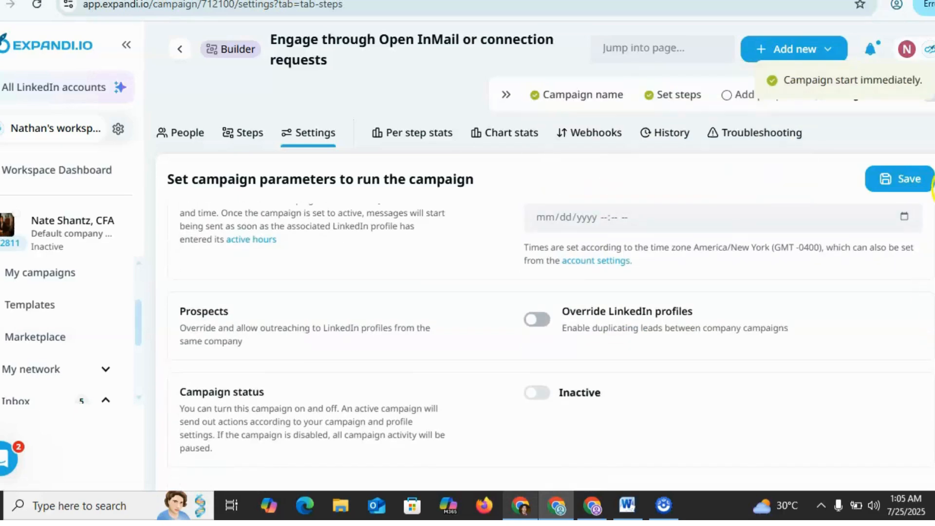
scroll(930, 168, up, 5)
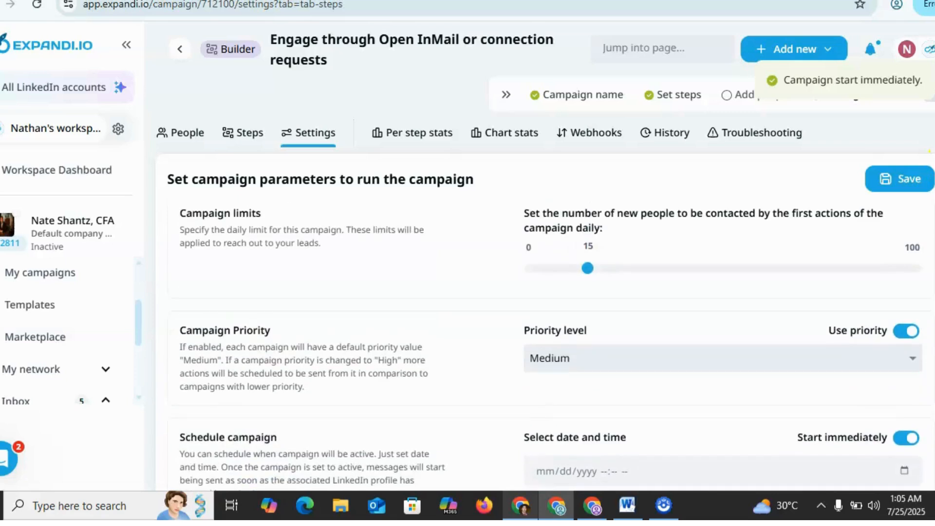
- Check the campaign's people section and review the connection request step's message, placeholders and alternative body
click(242, 139)
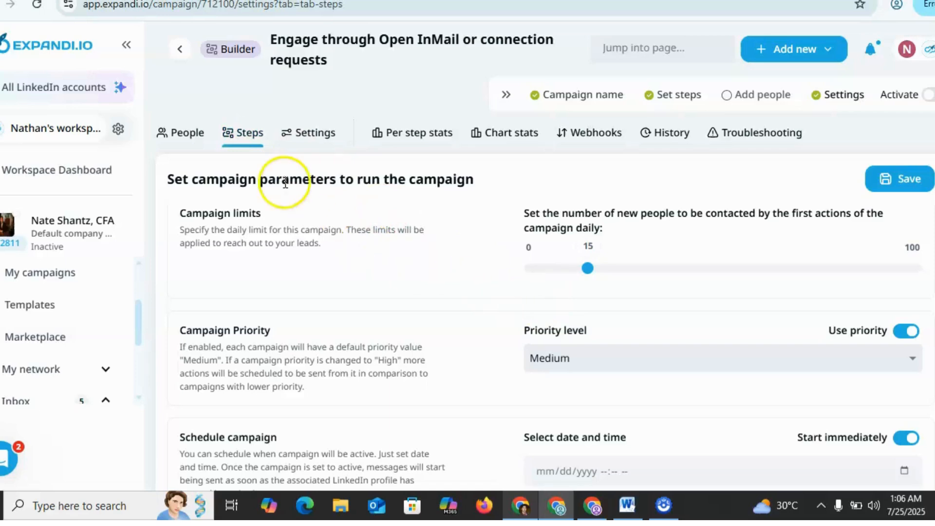
click(188, 136)
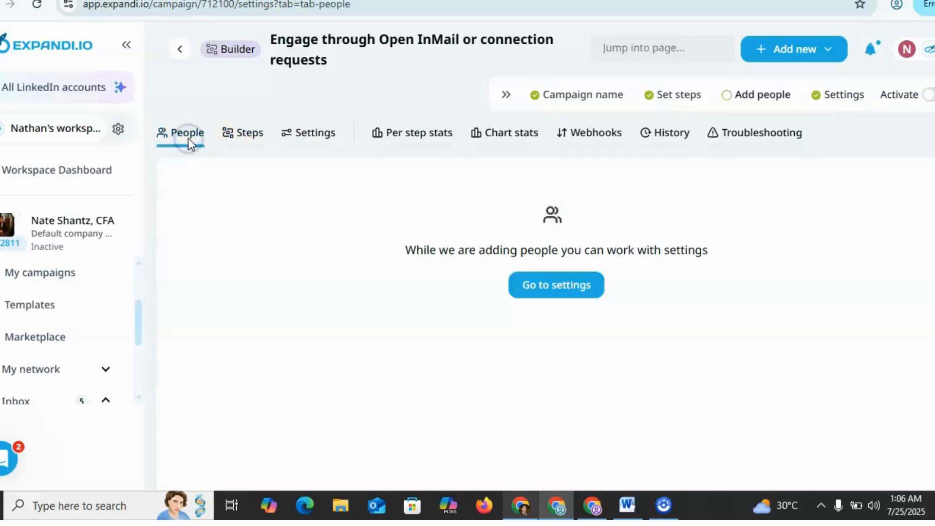
click(243, 143)
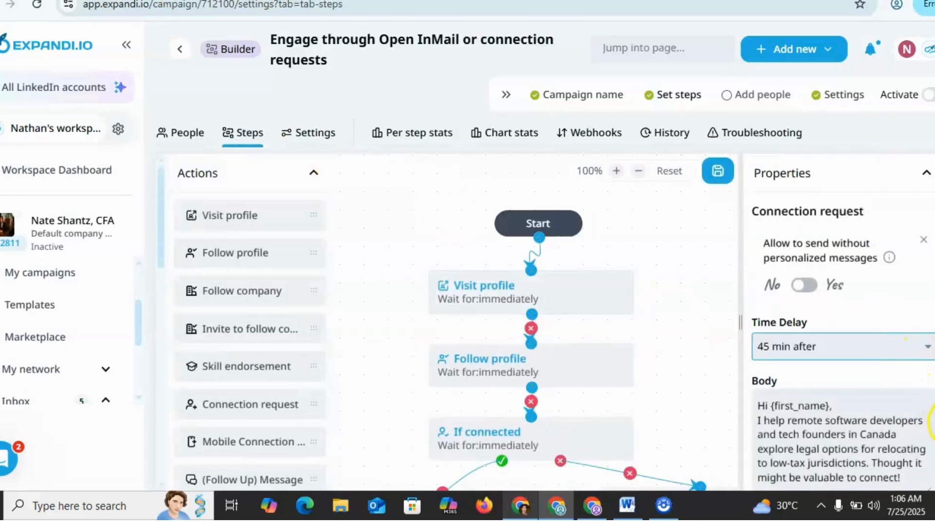
scroll(933, 423, down, 6)
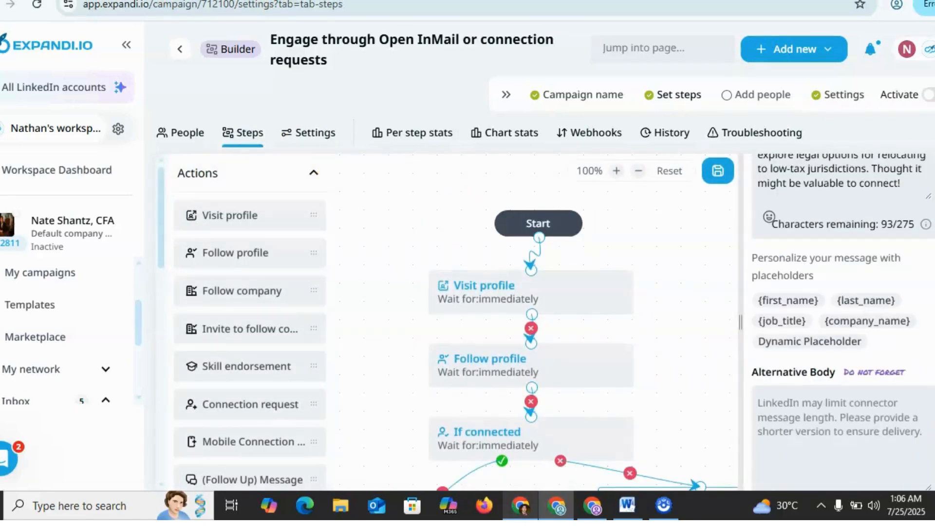
scroll(842, 321, down, 3)
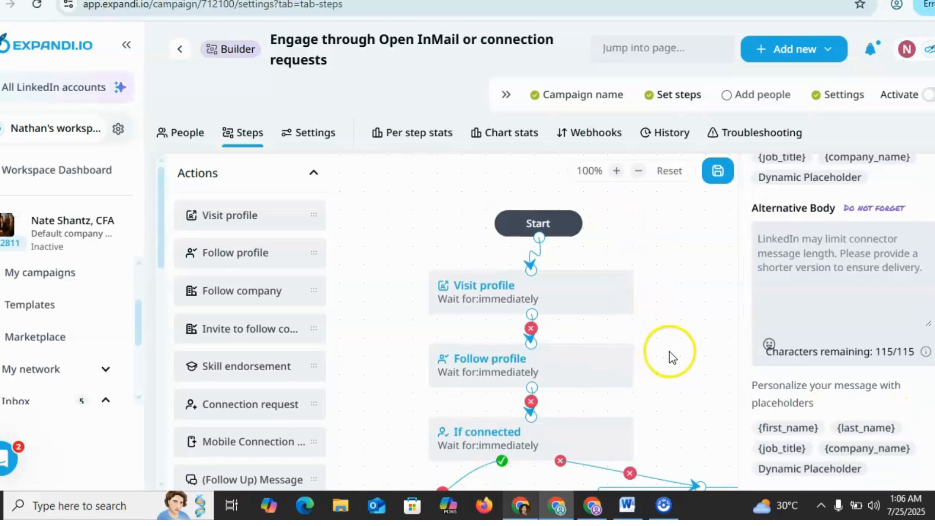
- Examine the campaign workflow's branches from the connection request through the Open InMail condition to the final follow-up messages
drag(677, 356, 662, 207)
scroll(613, 199, right, 4)
scroll(628, 242, down, 1)
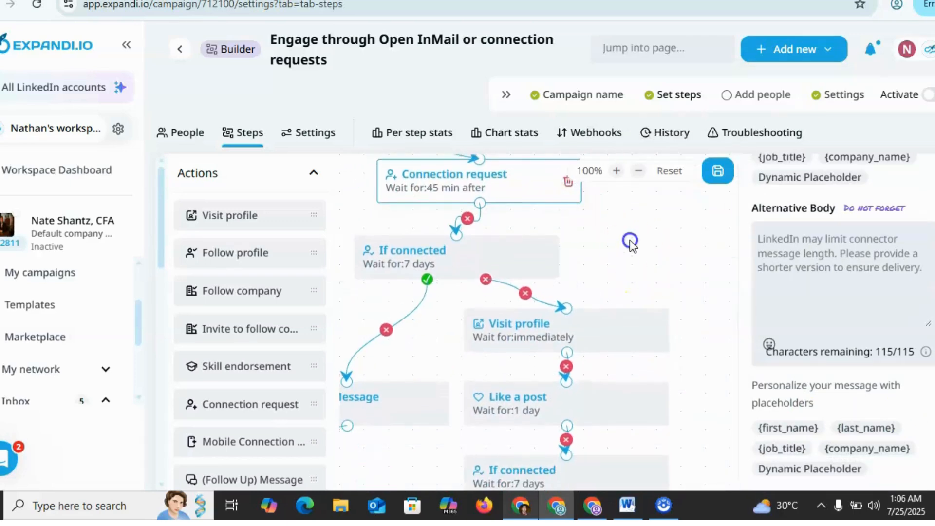
scroll(626, 214, down, 4)
scroll(661, 267, down, 3)
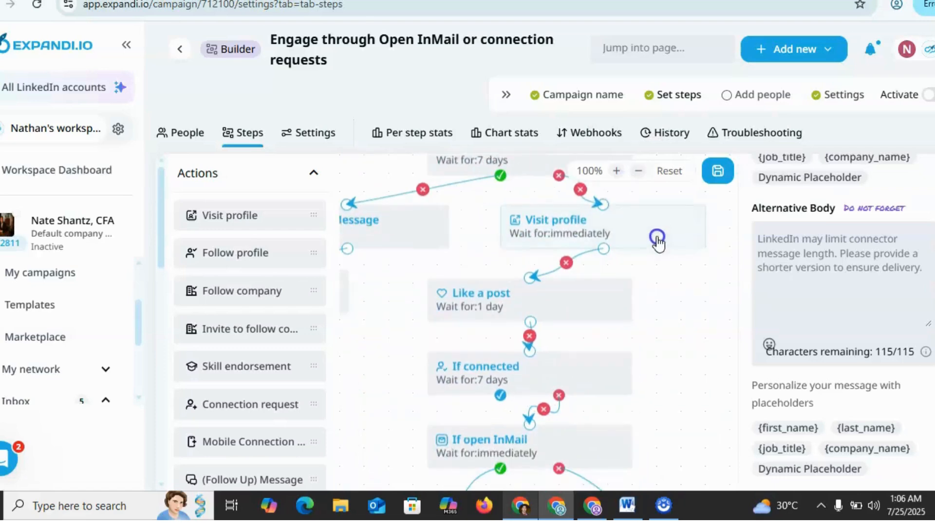
drag(661, 339, 670, 241)
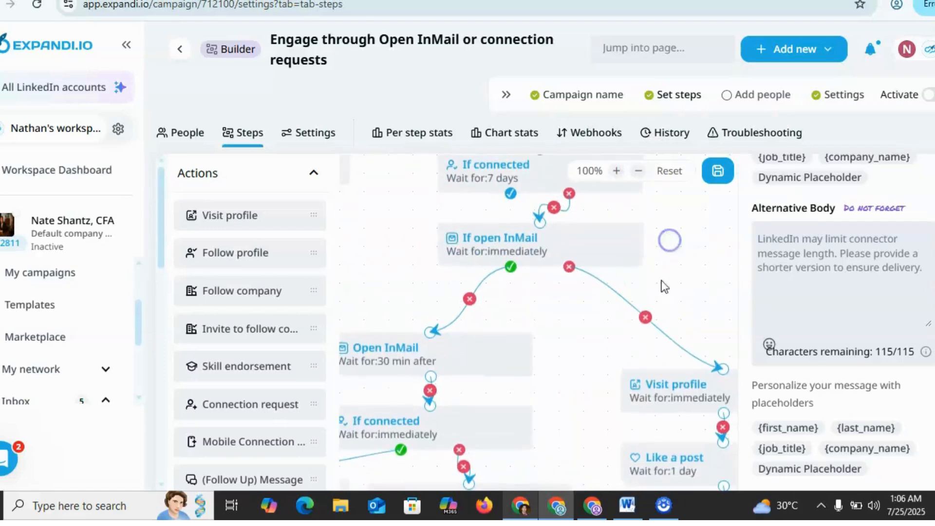
scroll(587, 368, down, 8)
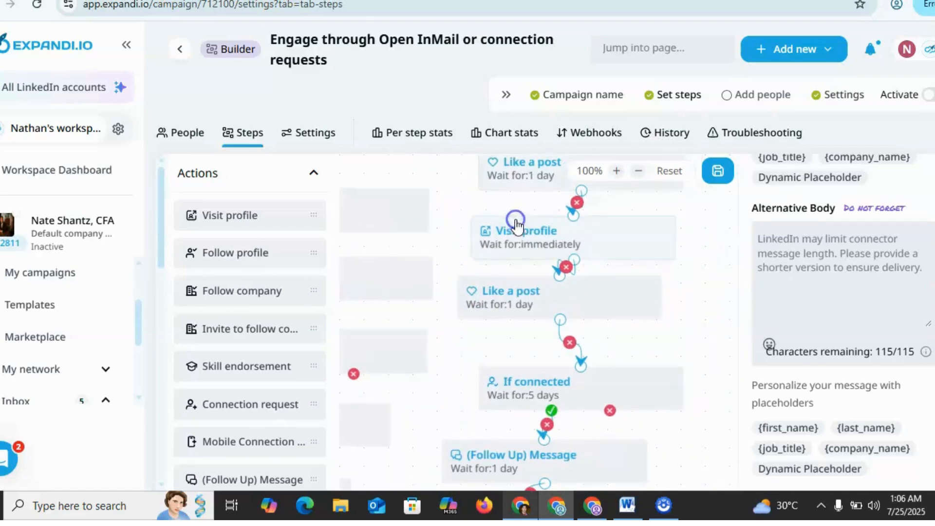
scroll(656, 338, down, 3)
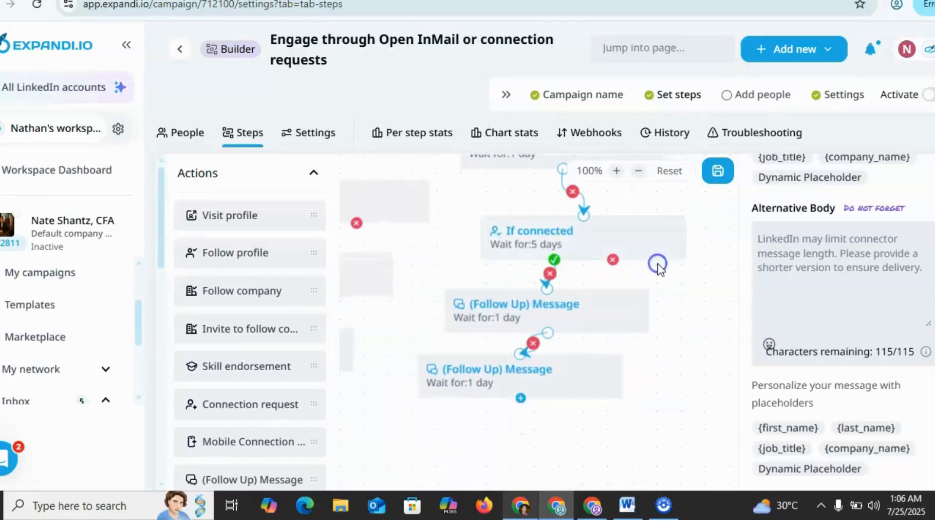
drag(670, 404, 684, 449)
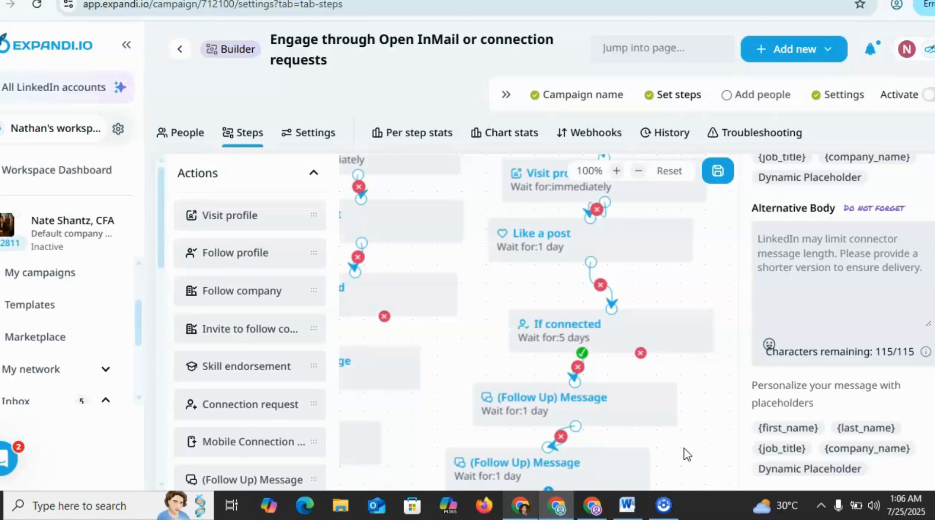
- Switch to the Sales Navigator lead search, check the InMail credit cost in a new message to the first lead, and close it
click(591, 507)
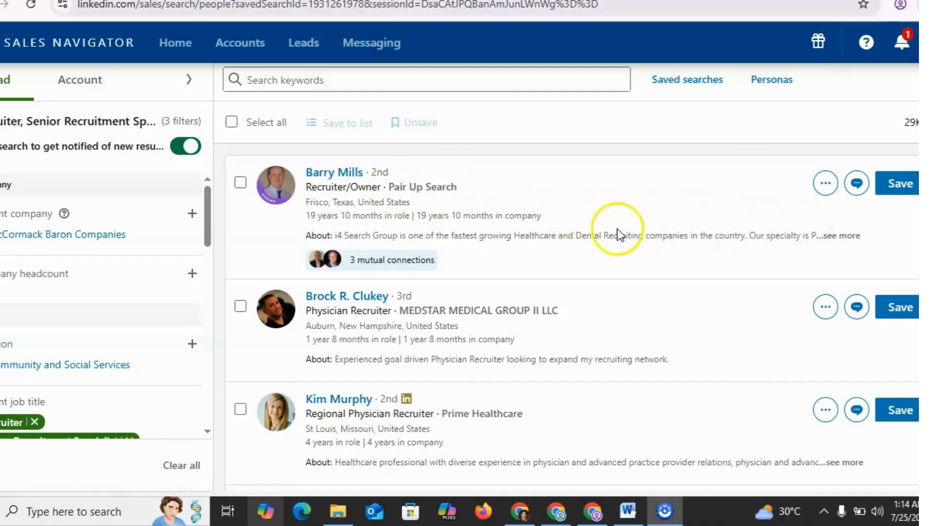
click(857, 194)
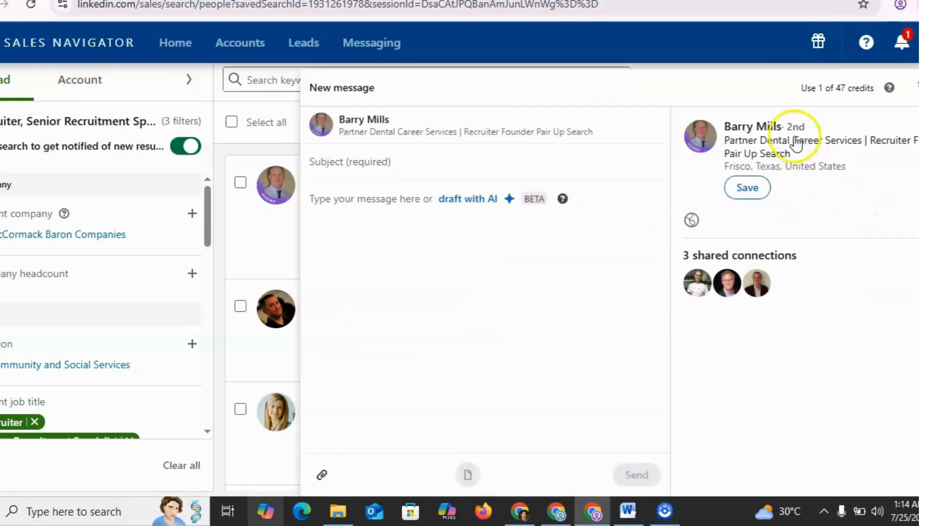
triple_click(856, 93)
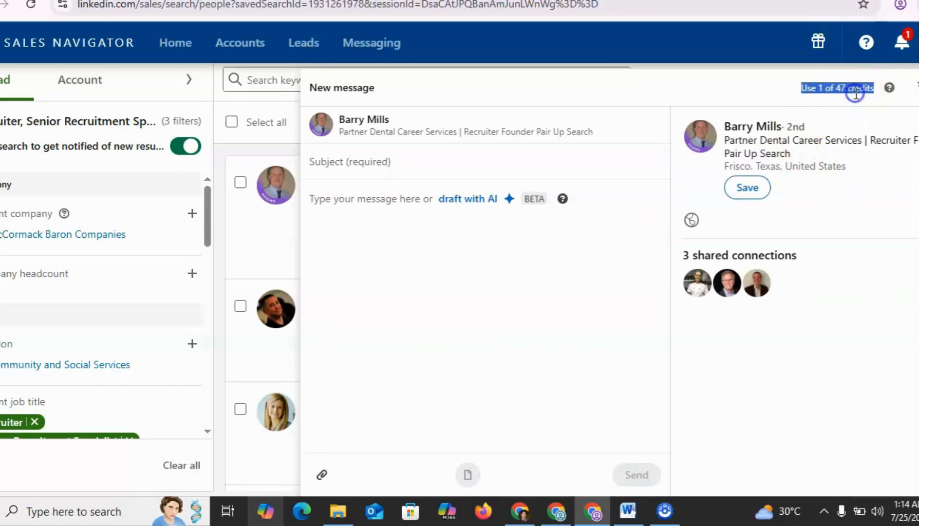
click(920, 85)
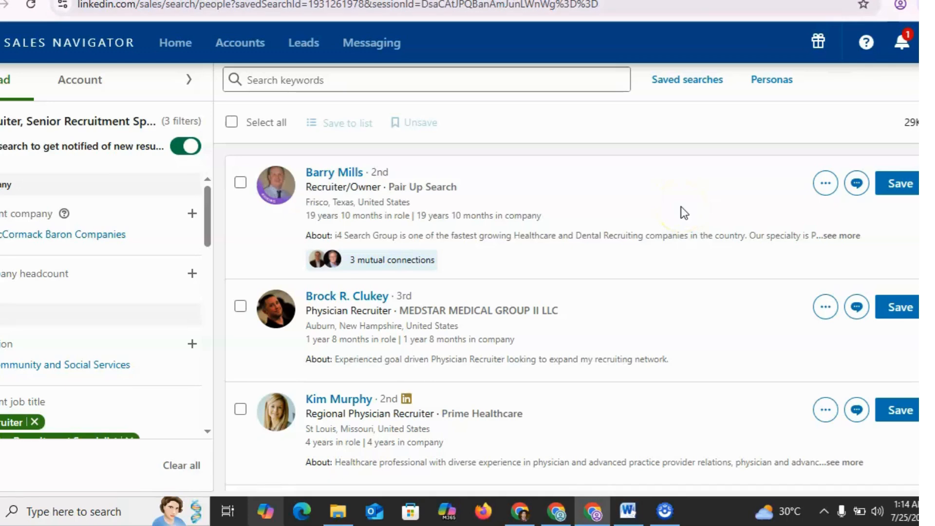
- Check the Open Profile label in a new message to the third Sales Navigator lead, and close the message
click(672, 235)
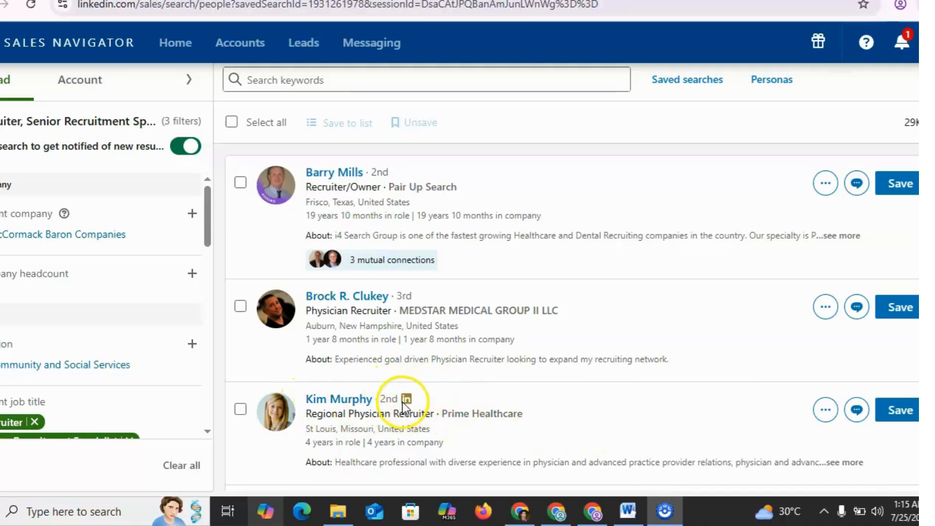
click(855, 413)
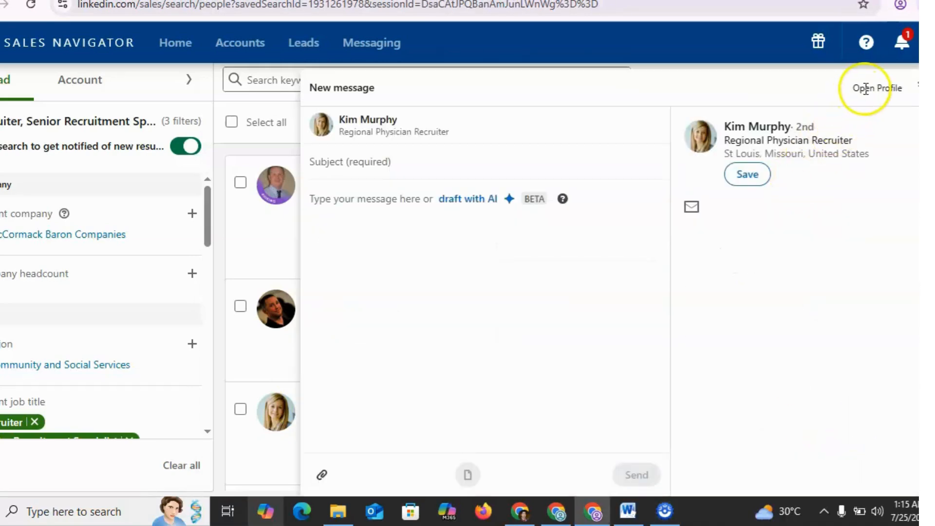
triple_click(865, 89)
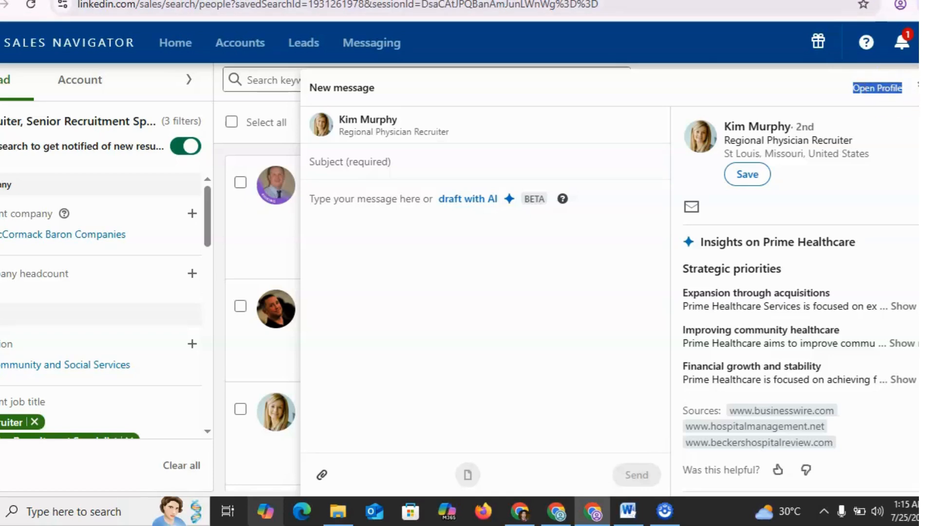
key(Escape)
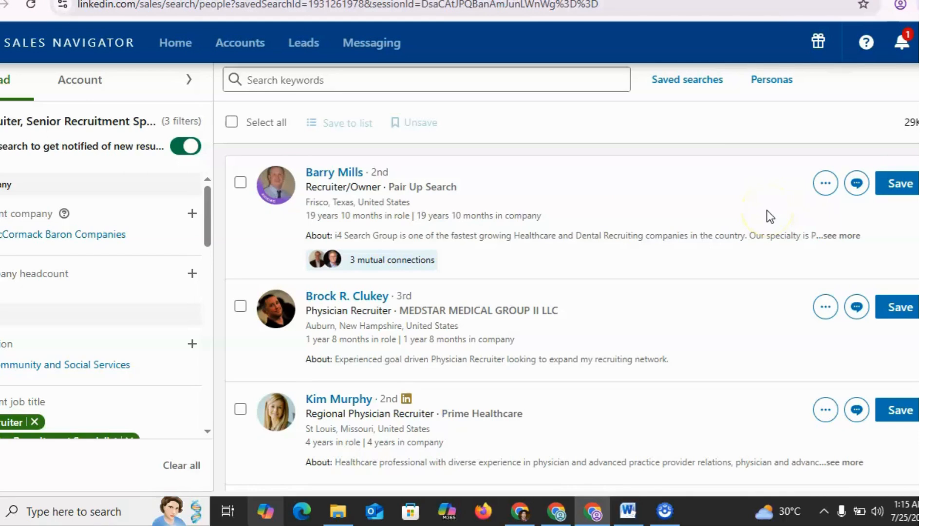
- Check the InMail credit cost in a new message to the first lead for comparison, and close the message
click(856, 192)
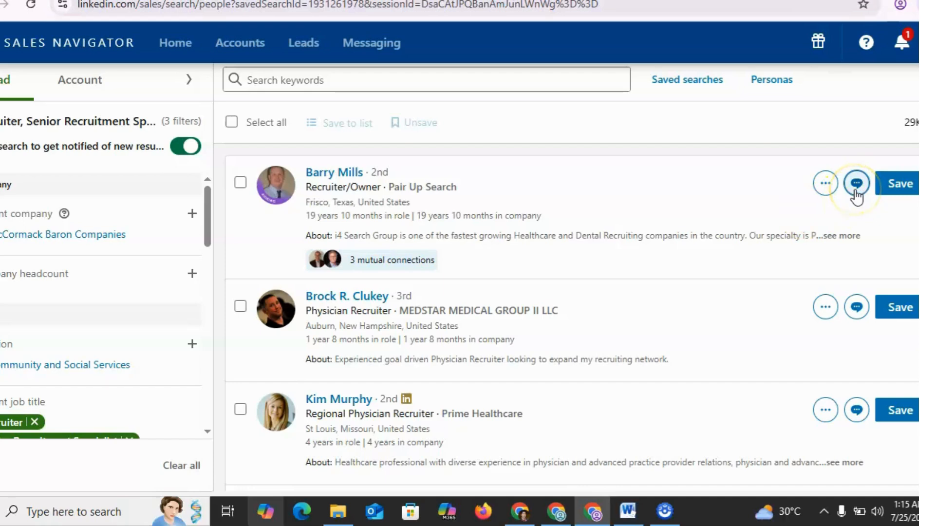
click(856, 193)
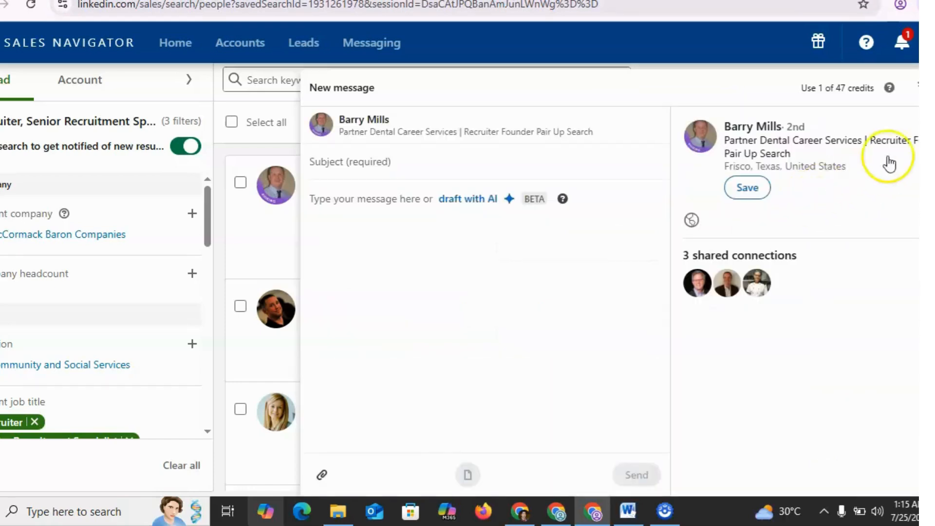
click(921, 87)
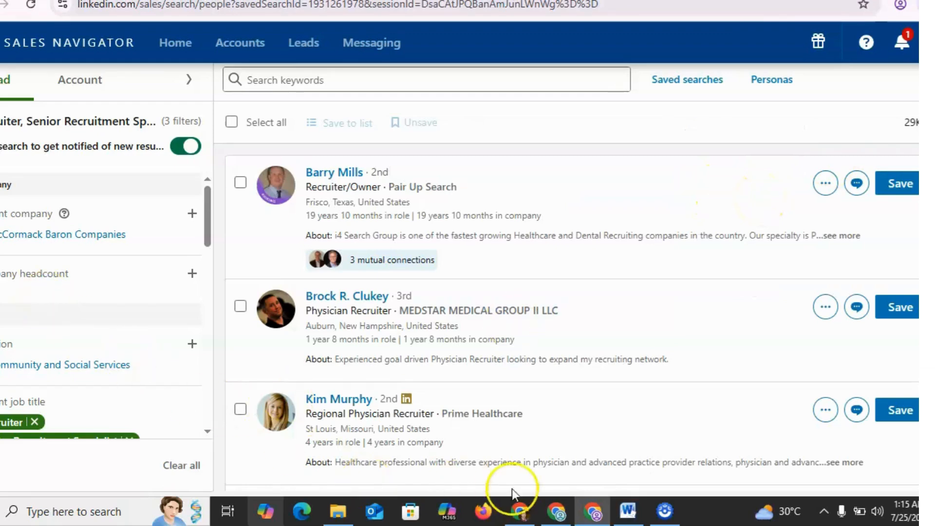
- Switch to the LinkedIn people search, check the message cost on the first result's profile, and return to the results
click(558, 515)
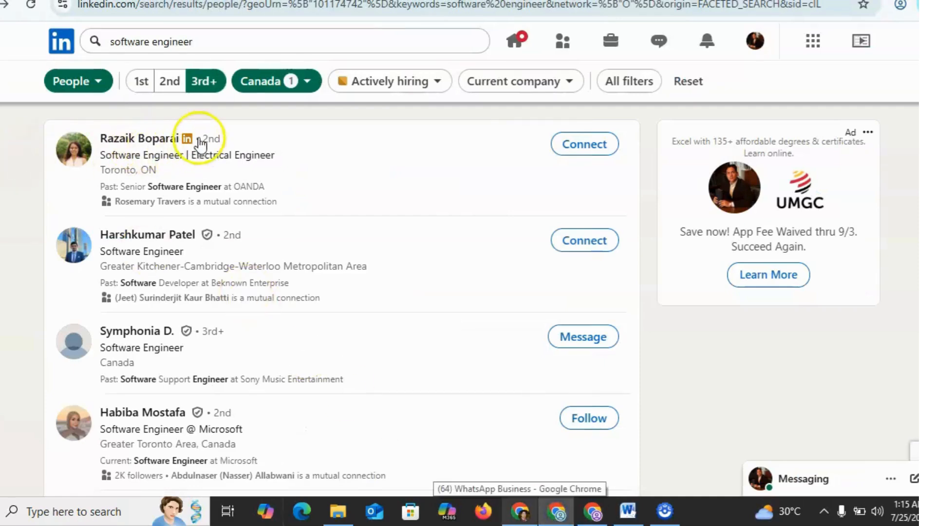
click(165, 139)
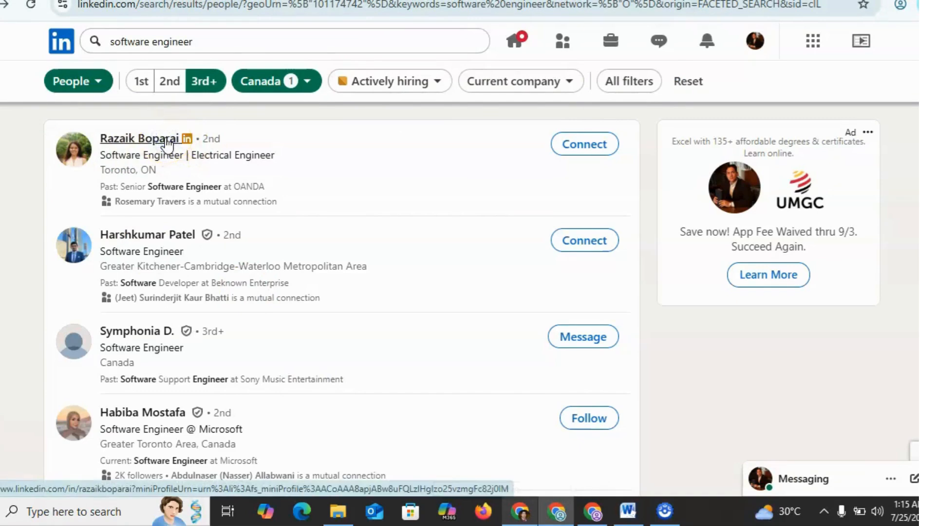
click(148, 141)
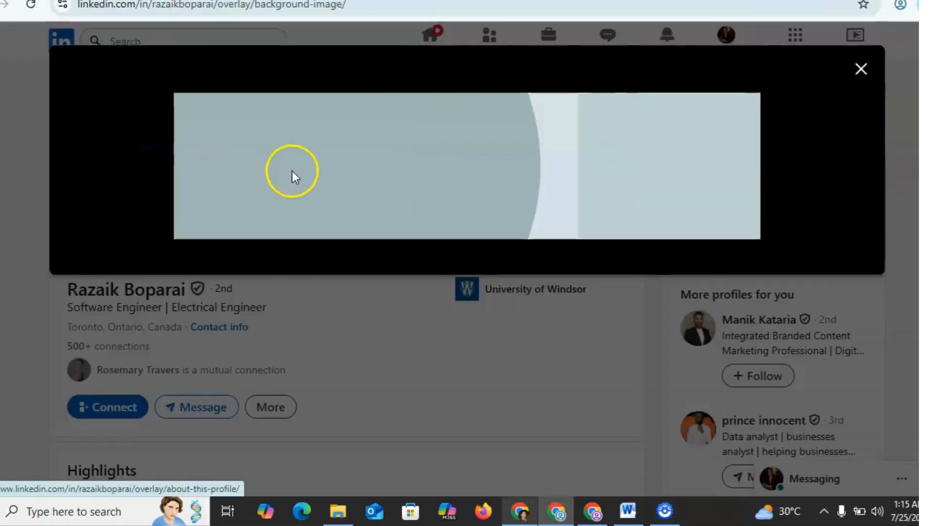
click(860, 69)
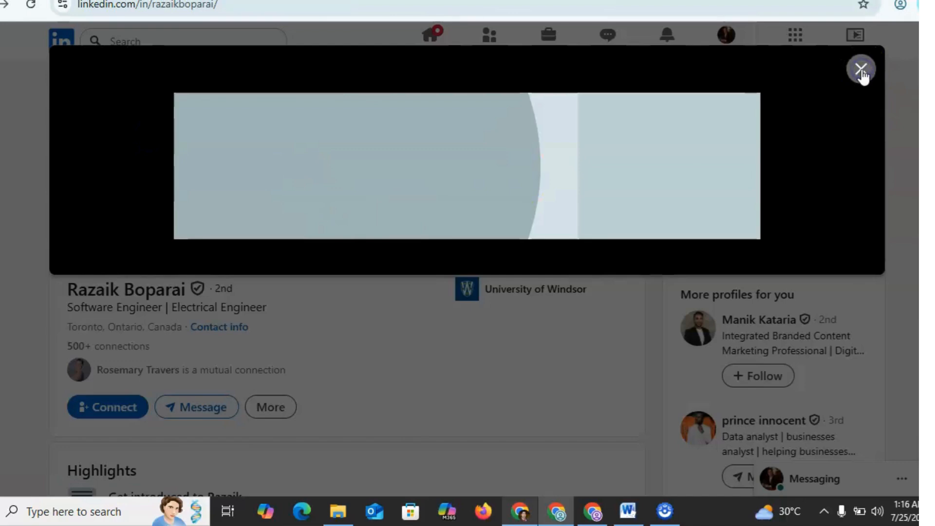
click(217, 405)
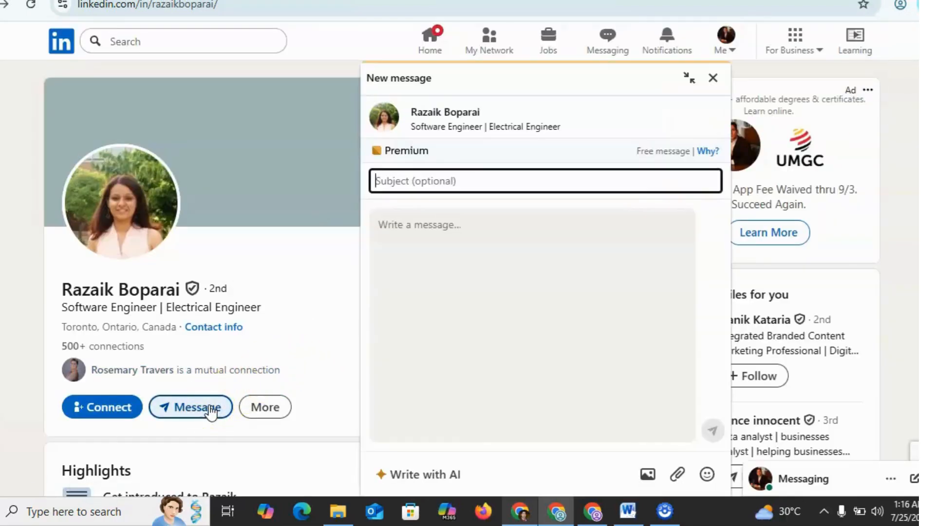
triple_click(660, 152)
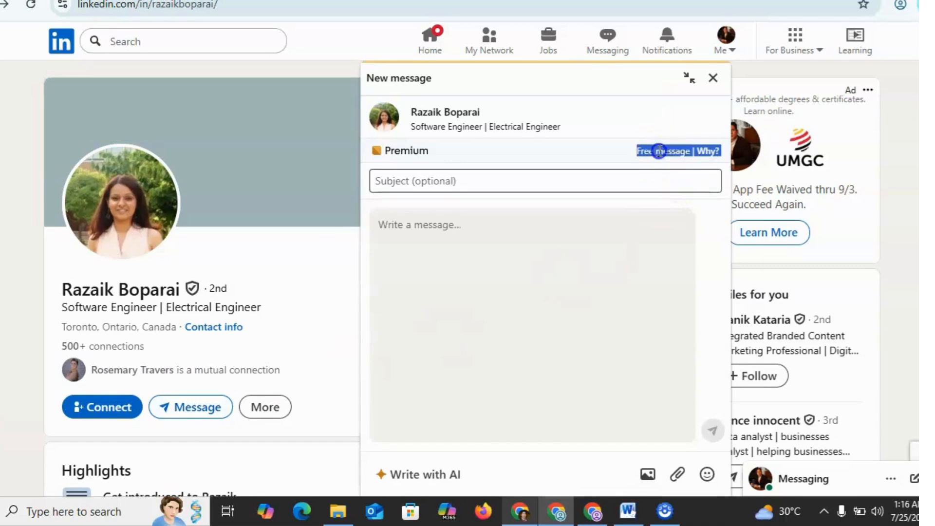
click(714, 79)
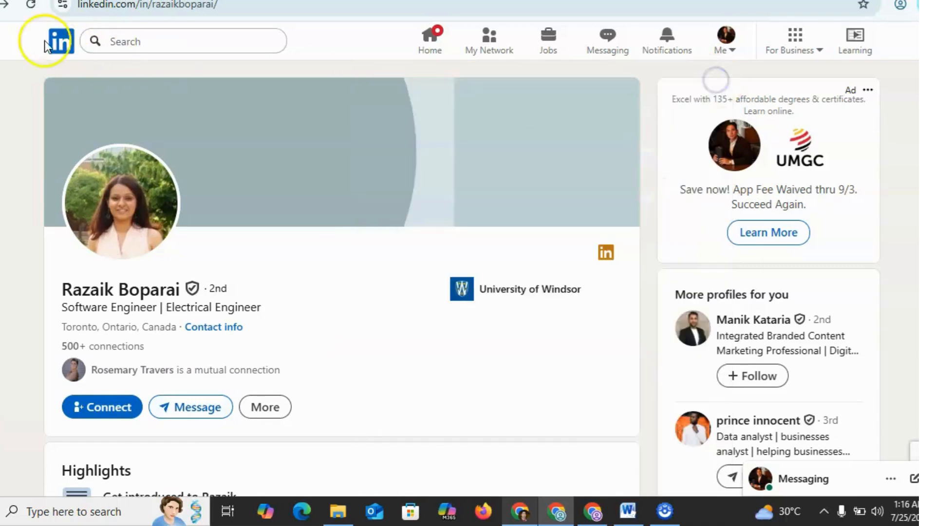
click(4, 4)
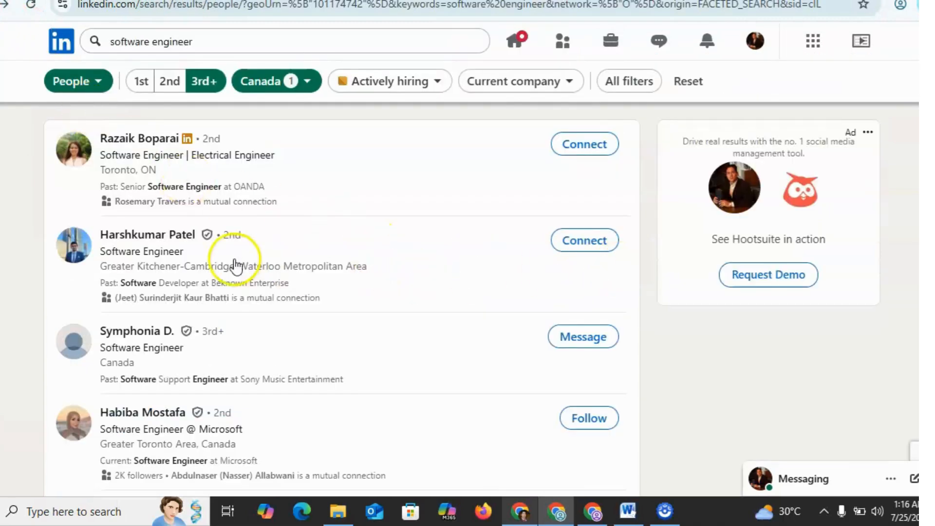
- Open the second search result's profile, check the InMail credit cost in a new message, close it and leave the profile
click(145, 235)
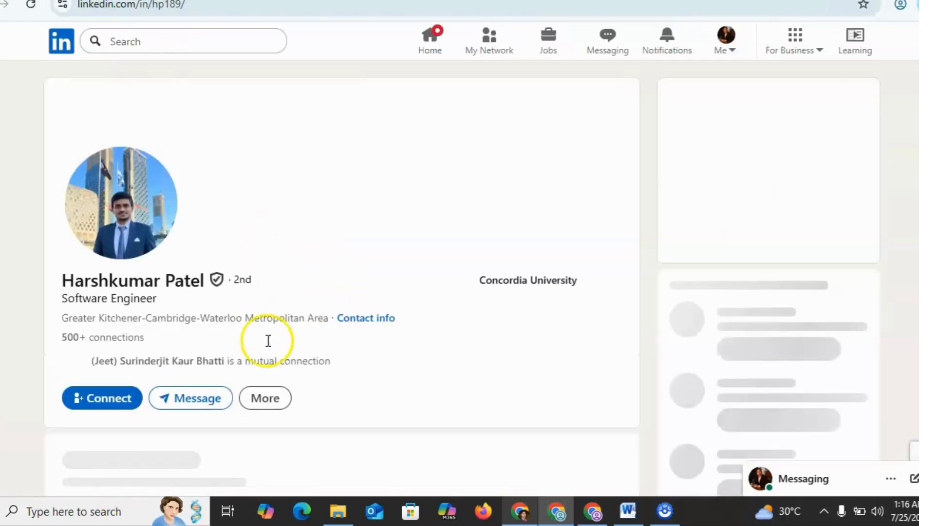
click(197, 399)
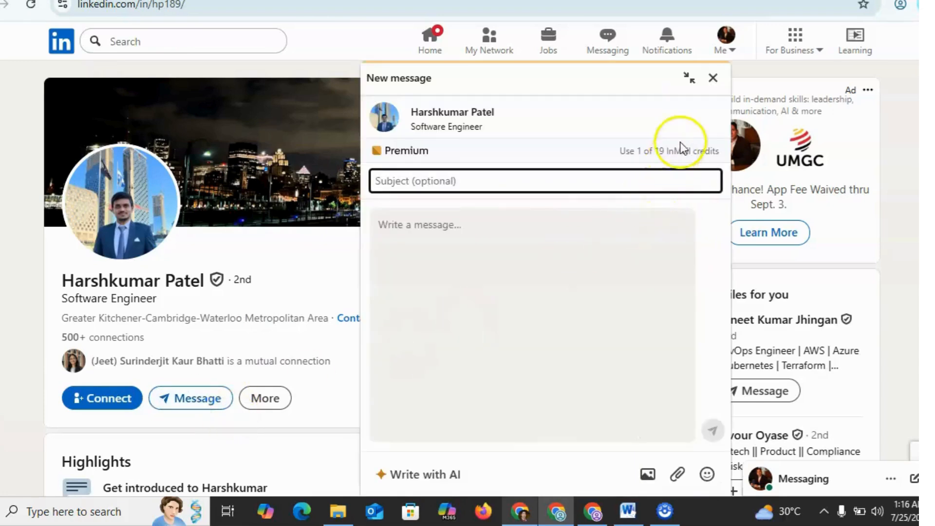
triple_click(681, 149)
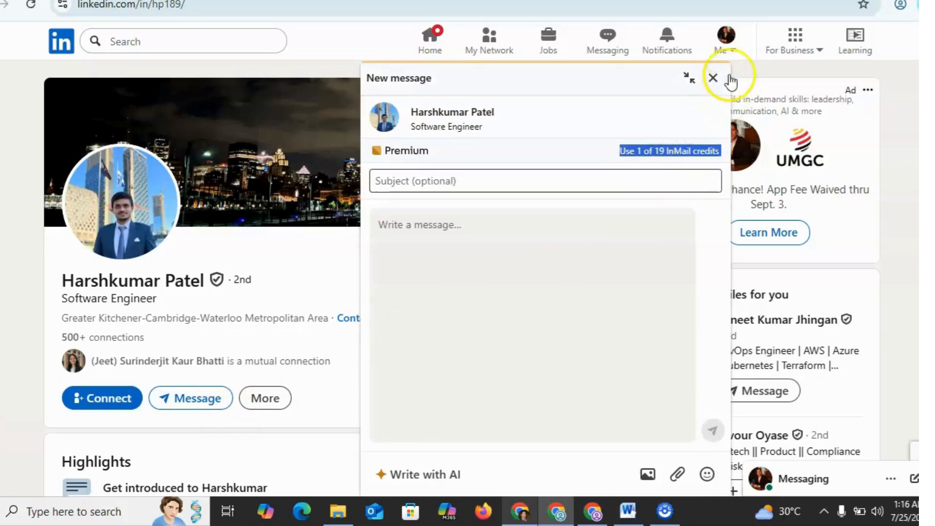
click(712, 78)
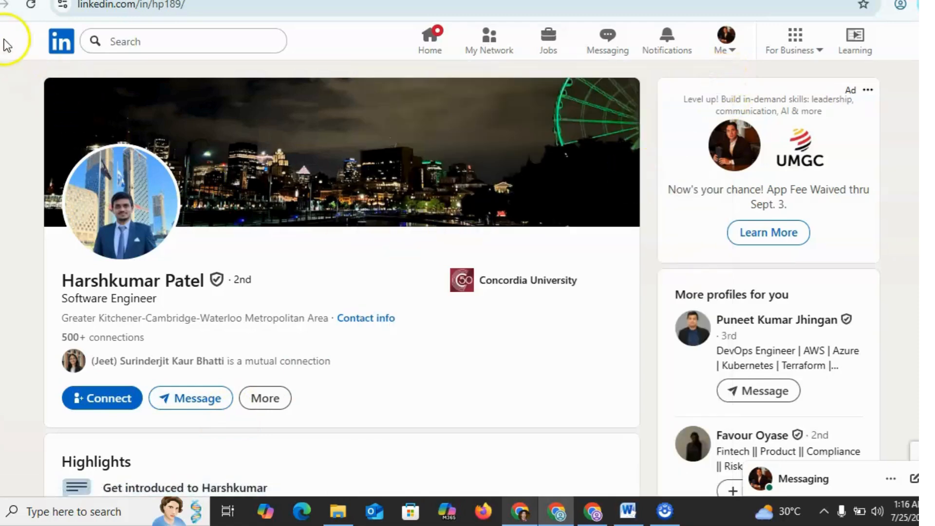
click(0, 4)
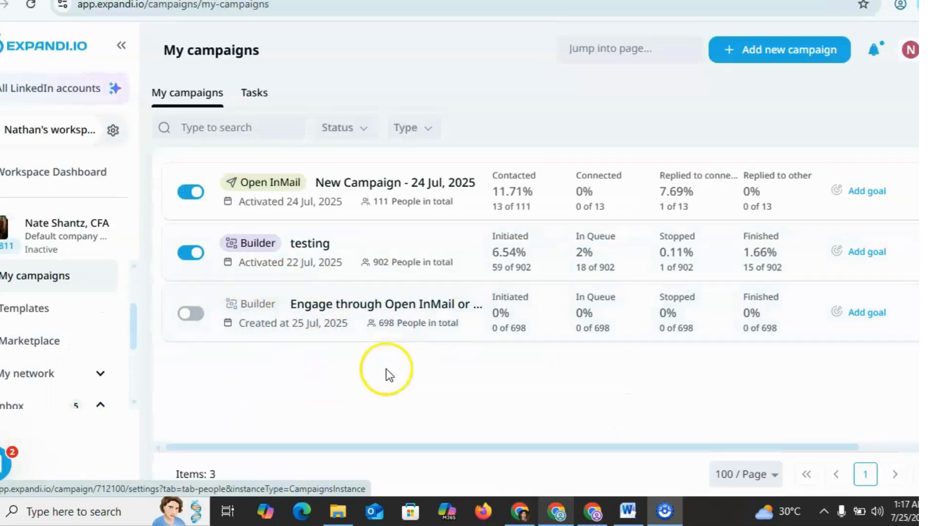
- Activate the "Engage through Open InMail or connection requests" campaign in Expandi, accept its planned start, and view the campaign's available actions
click(197, 317)
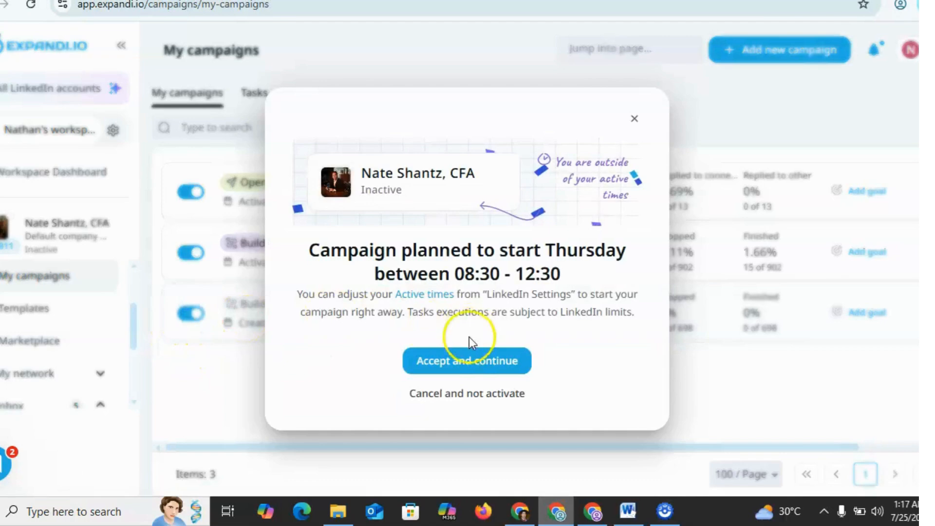
click(470, 361)
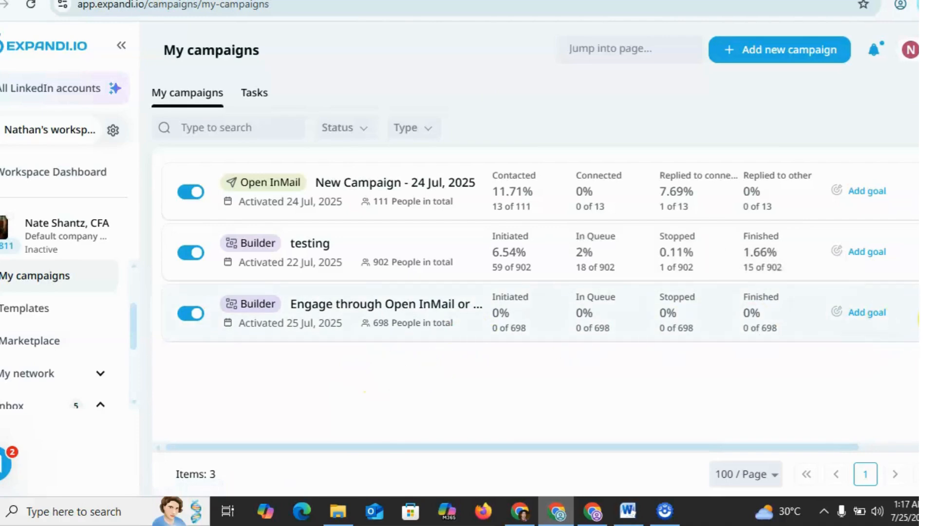
click(918, 317)
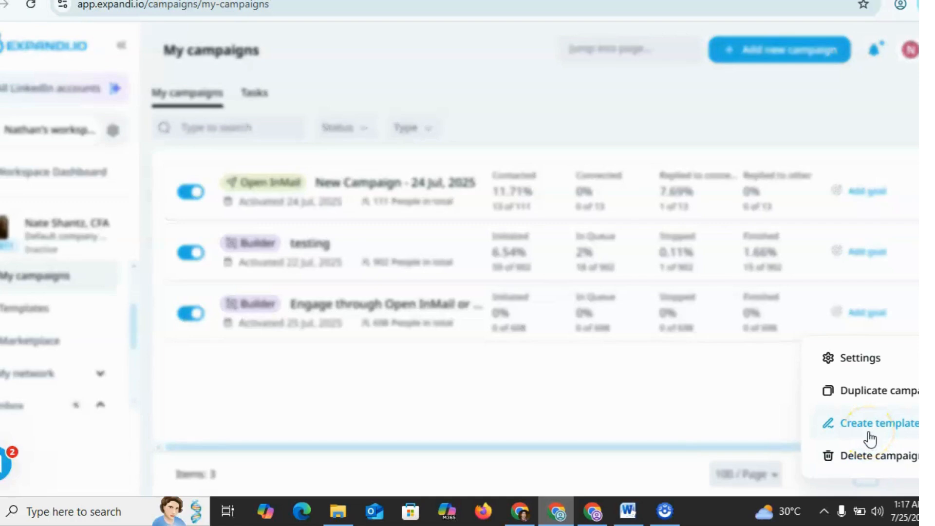
click(868, 430)
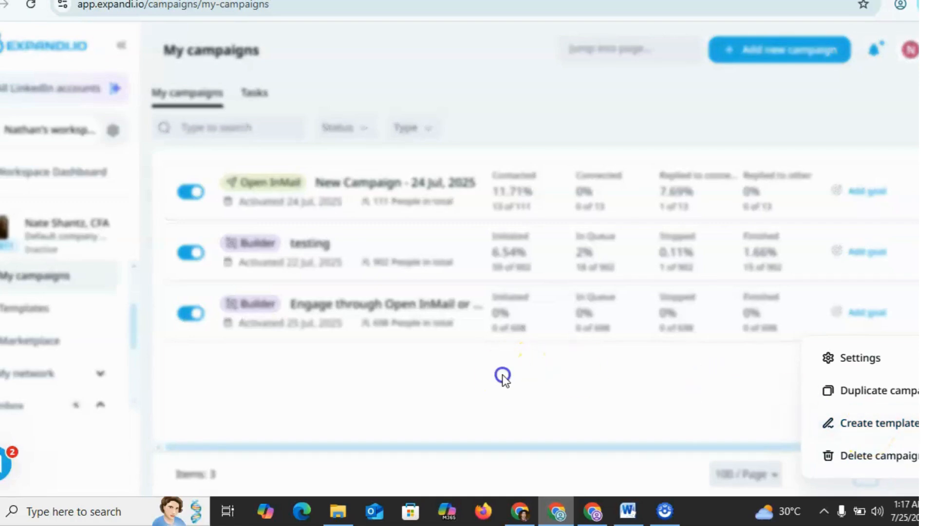
- Open the activated campaign, check its steps, and review its settings from the campaign name through limits, priority and schedule to status and deletion
click(378, 308)
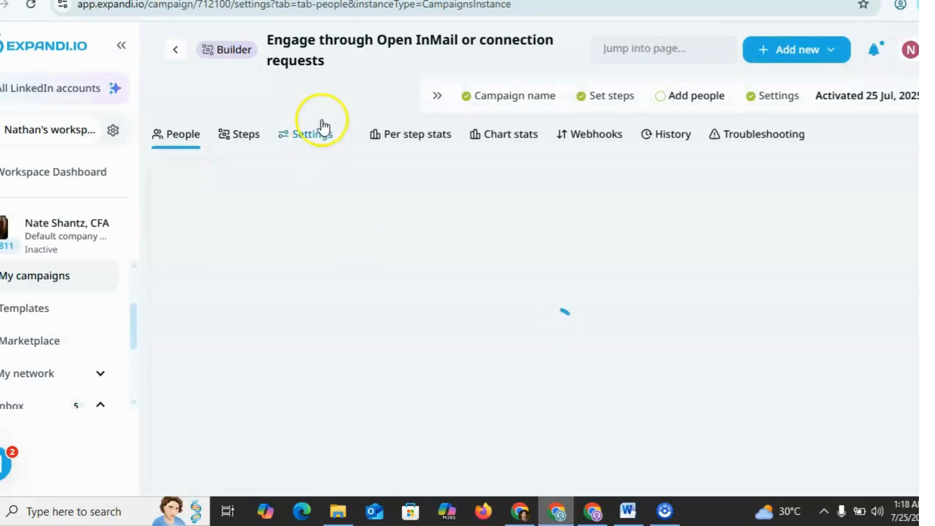
click(255, 138)
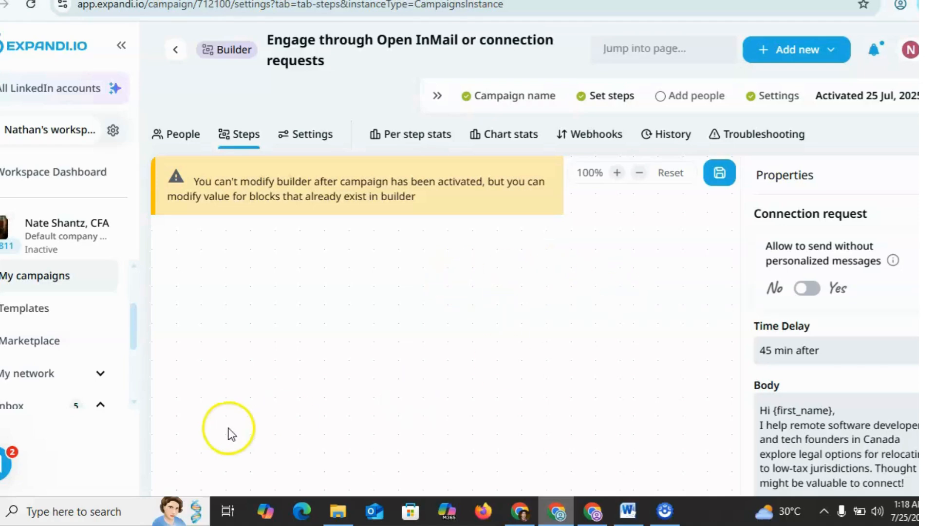
click(329, 142)
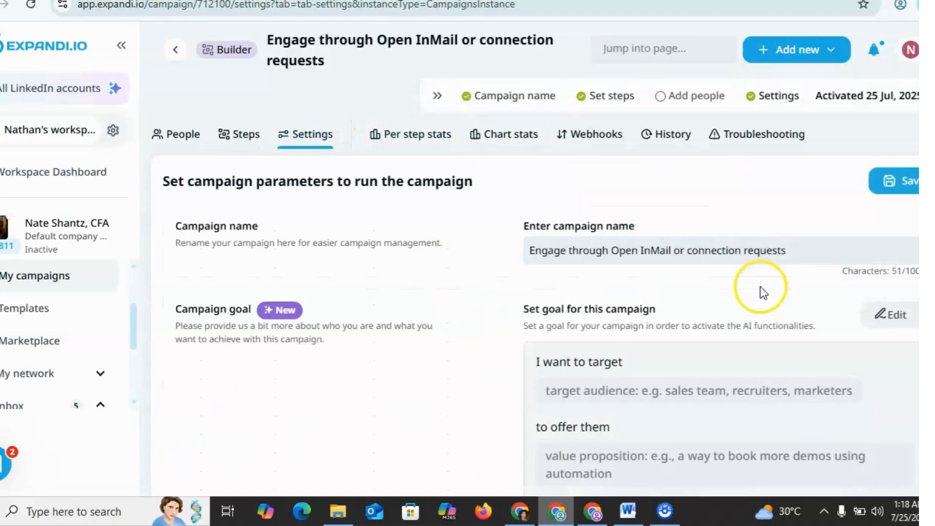
click(705, 254)
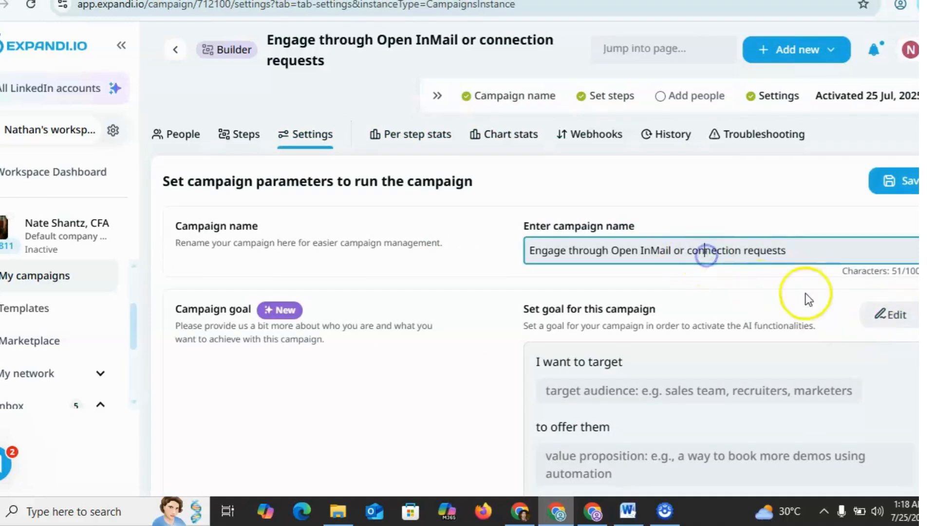
scroll(535, 341, down, 5)
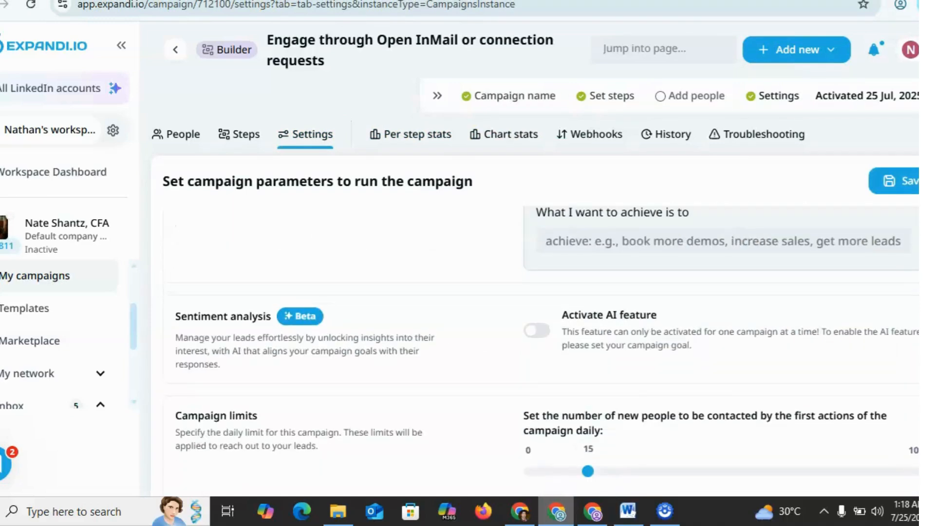
scroll(535, 341, down, 5)
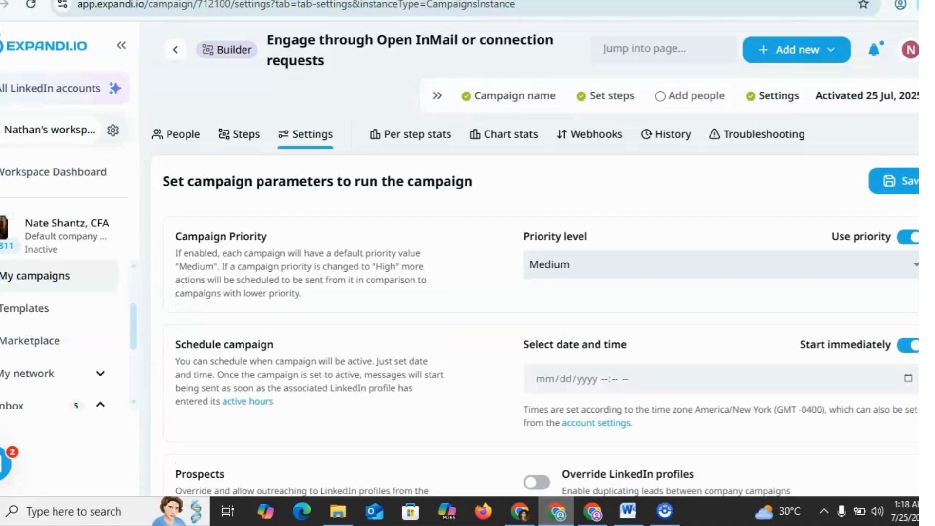
scroll(536, 341, down, 5)
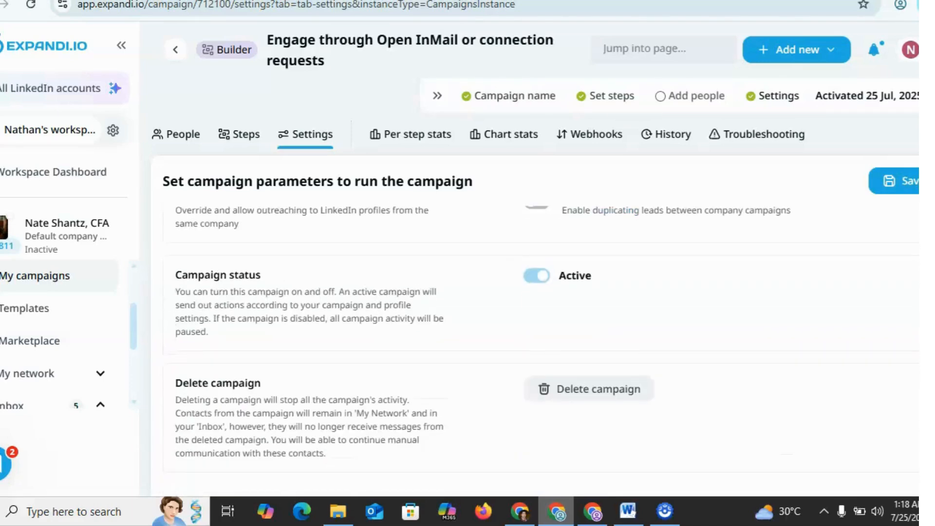
- Return to the campaign's steps and review the connection request's message, placeholders and alternative body
click(254, 133)
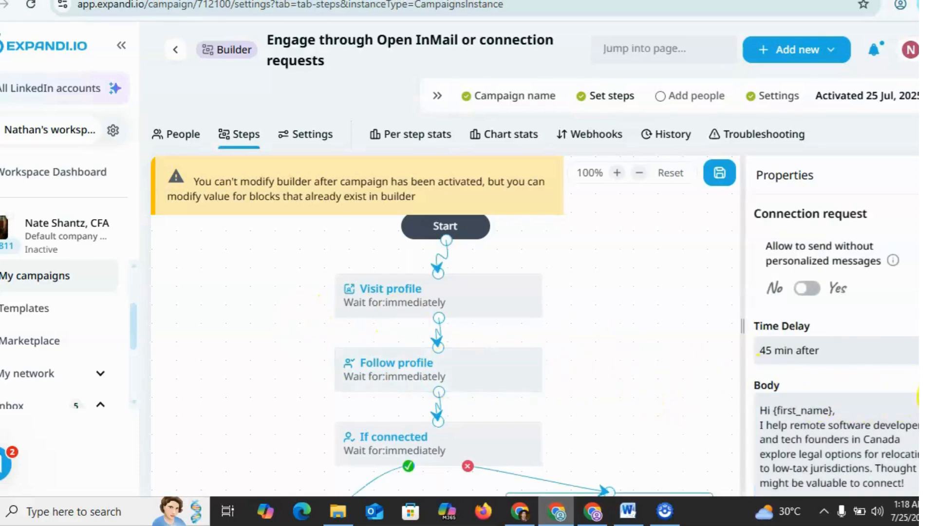
scroll(835, 321, down, 6)
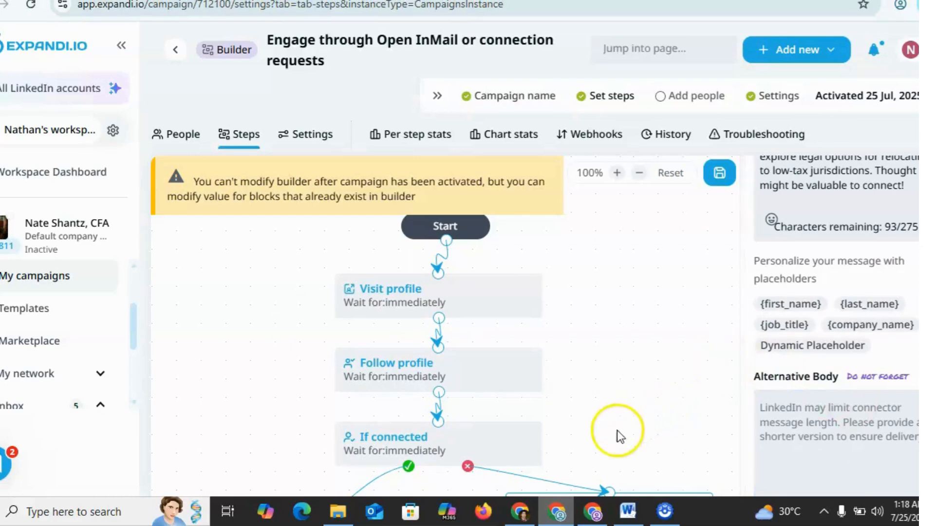